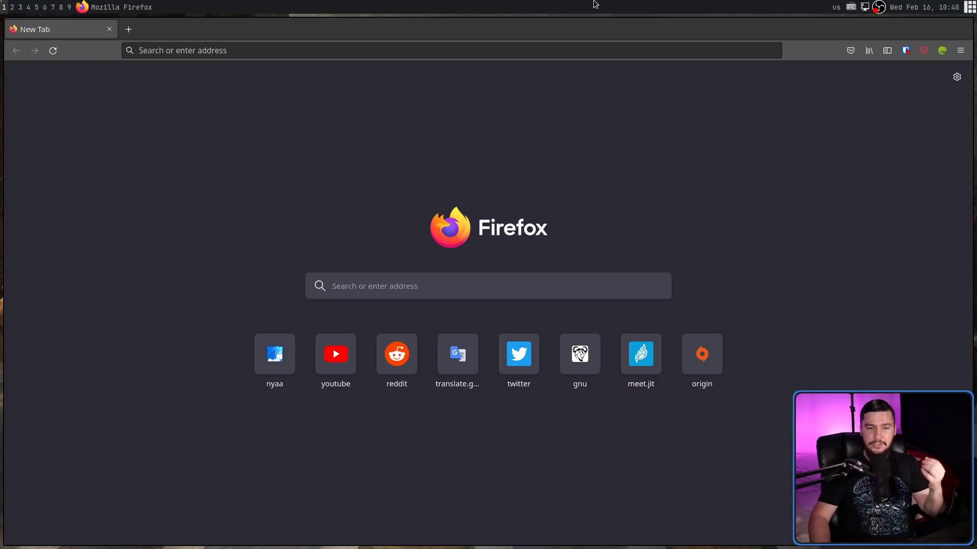
left_click(936, 53)
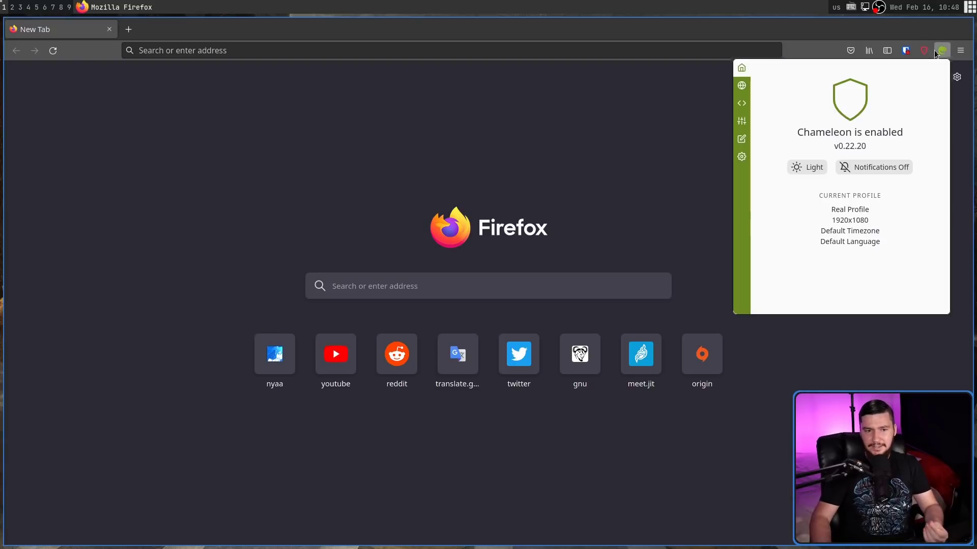
left_click(742, 85)
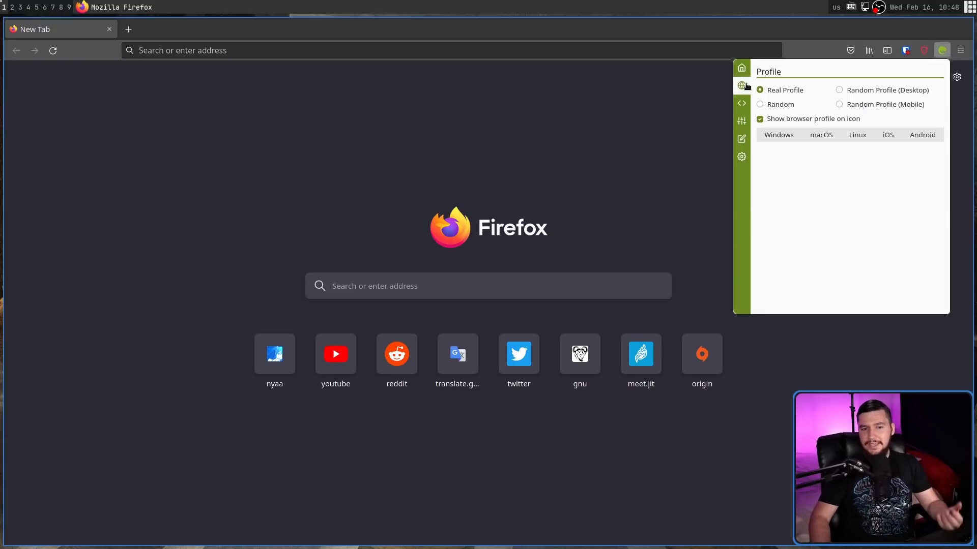
left_click(855, 91)
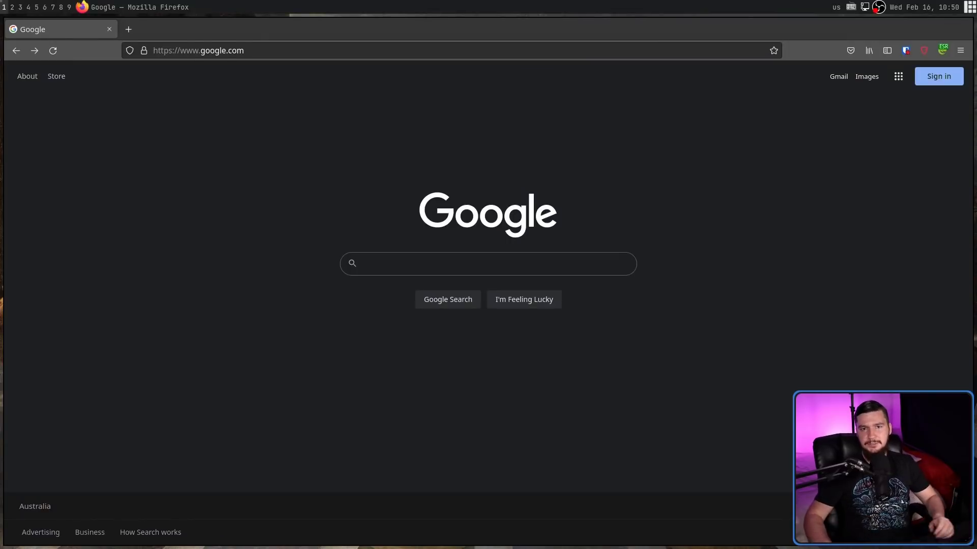
Google 'what is my user agent string' and rerun the search to check the reported user agent
left_click(618, 266)
type("w")
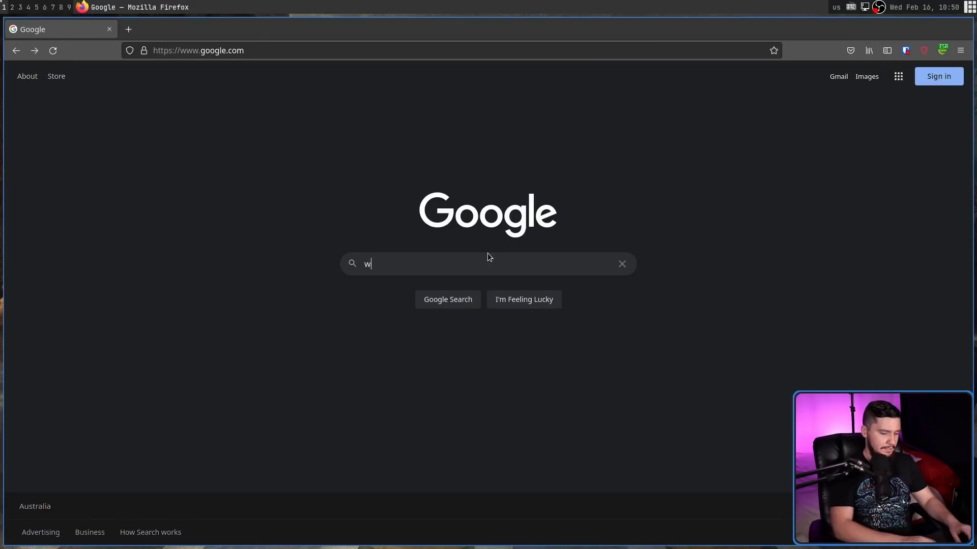
type("hat is my user a")
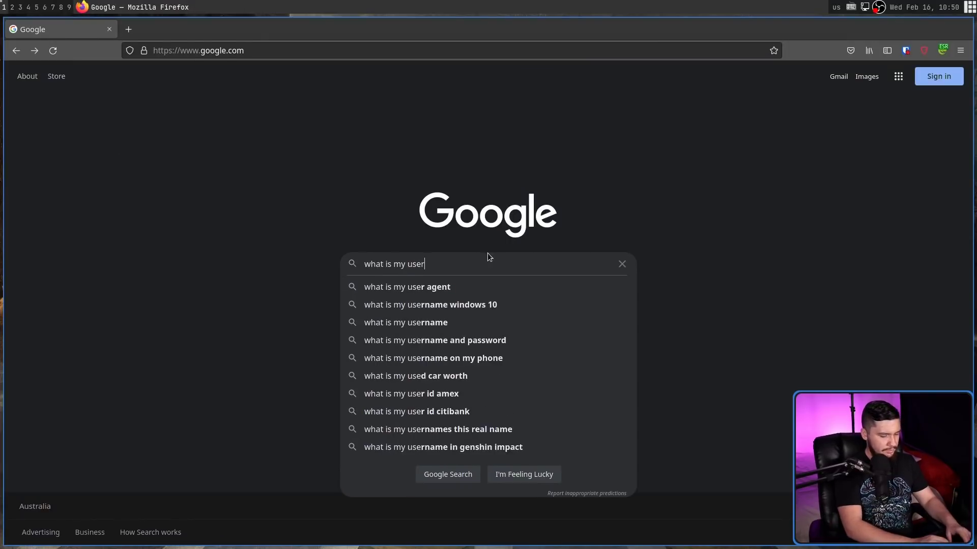
type("gent string")
key("Return")
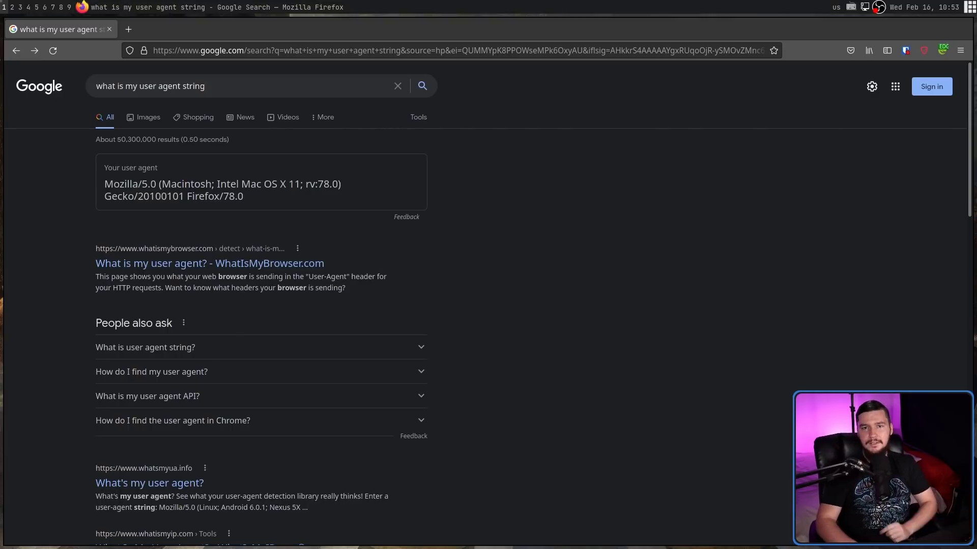
left_click(427, 84)
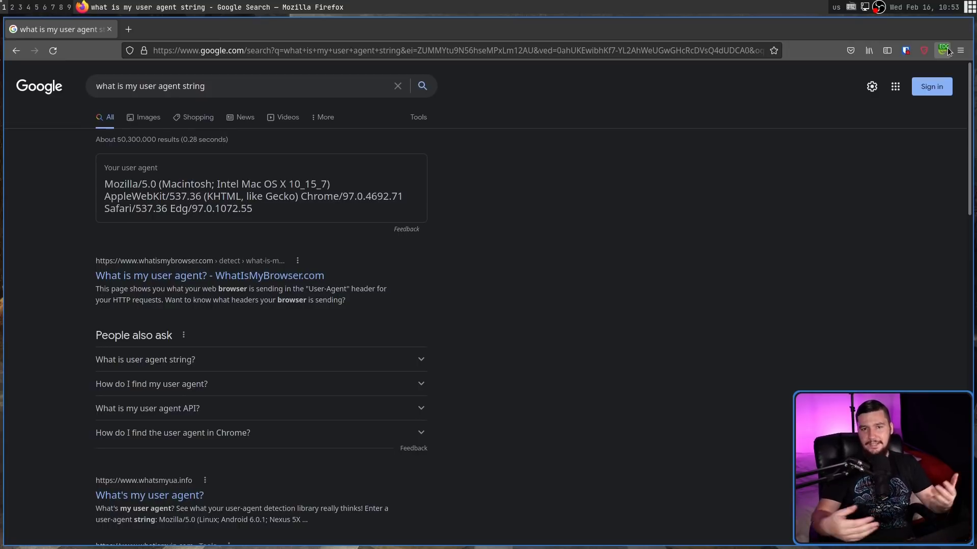
Pick Chameleon's Win 10 - Internet Explorer 11 Windows profile and reload YouTube
left_click(947, 50)
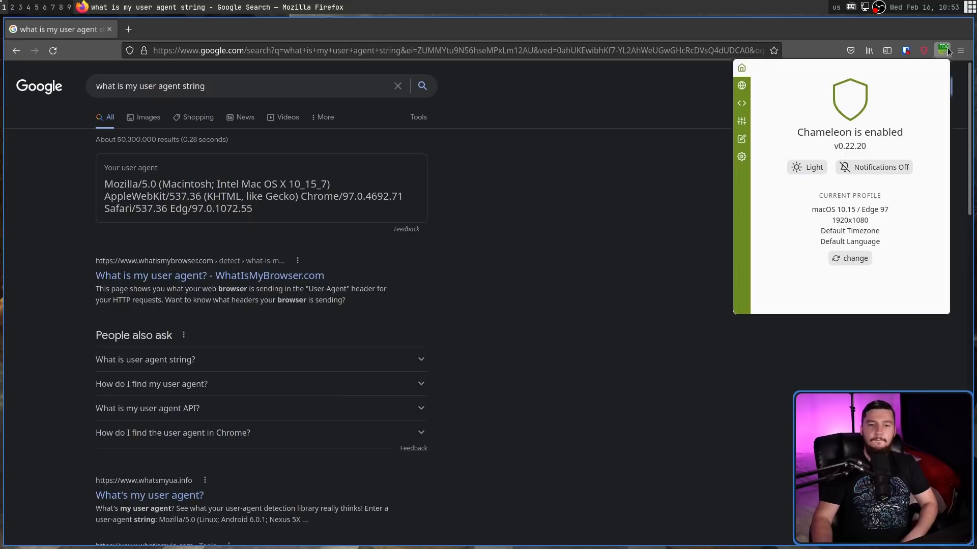
left_click(742, 86)
left_click(793, 90)
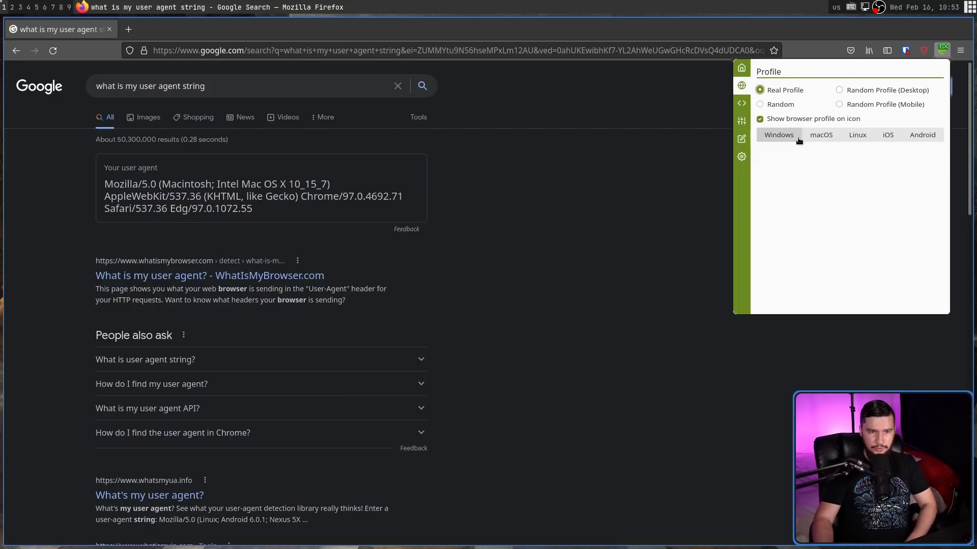
left_click(783, 134)
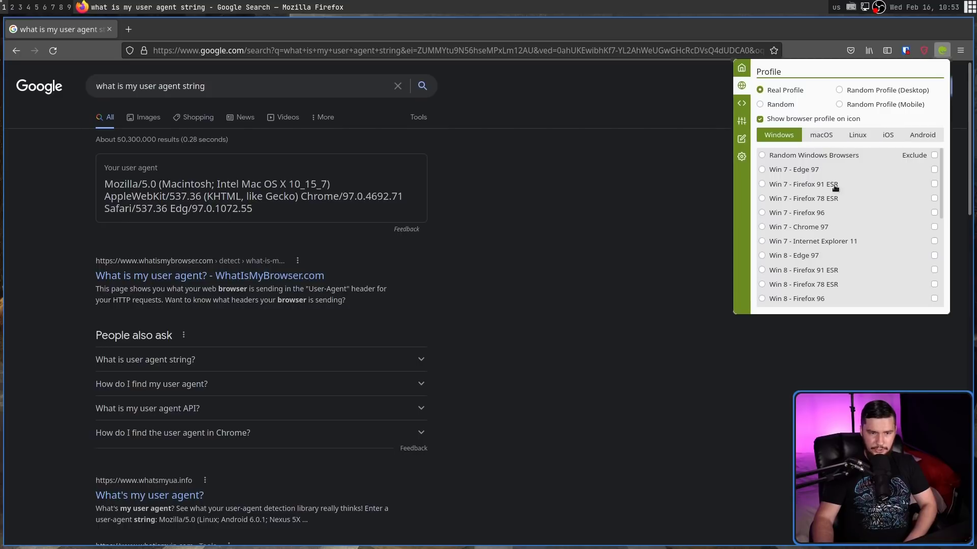
scroll(834, 193, "down", 4)
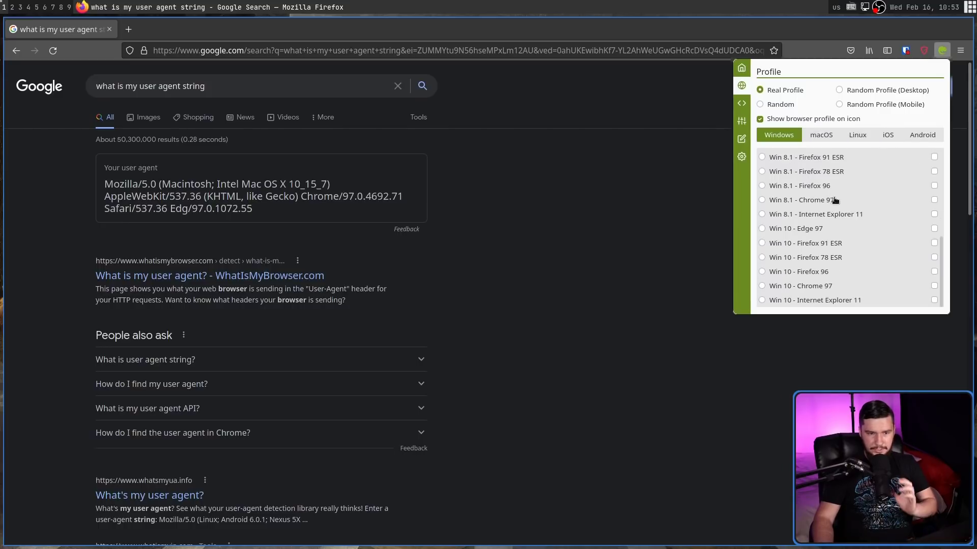
left_click(768, 302)
left_click(649, 286)
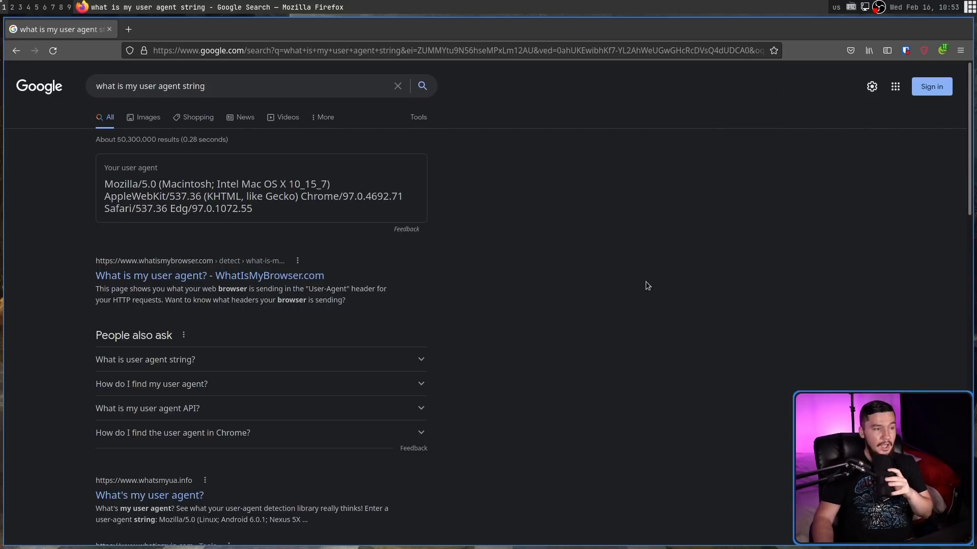
left_click(54, 51)
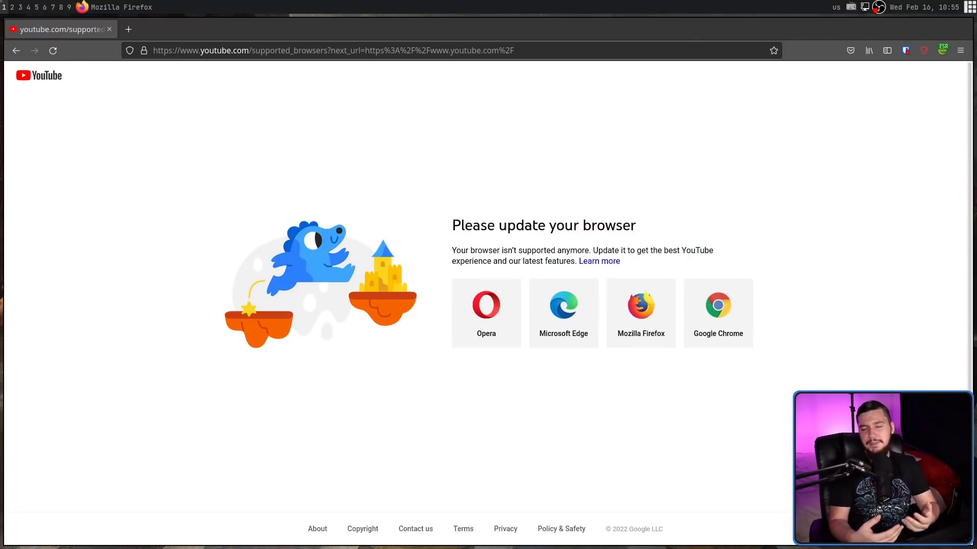
Exclude Win 8.1 and Win 10 Internet Explorer 11 from Chameleon's random Windows profiles
left_click(942, 50)
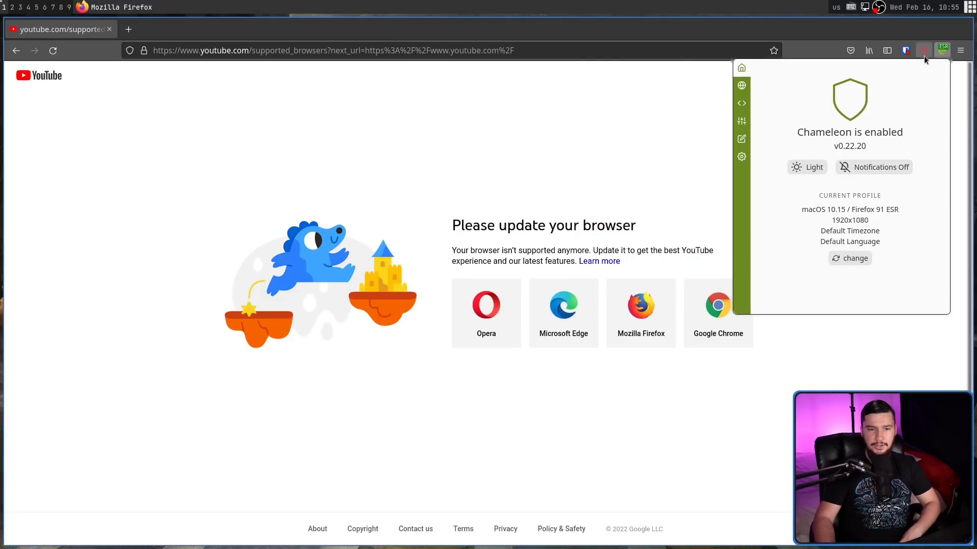
left_click(742, 85)
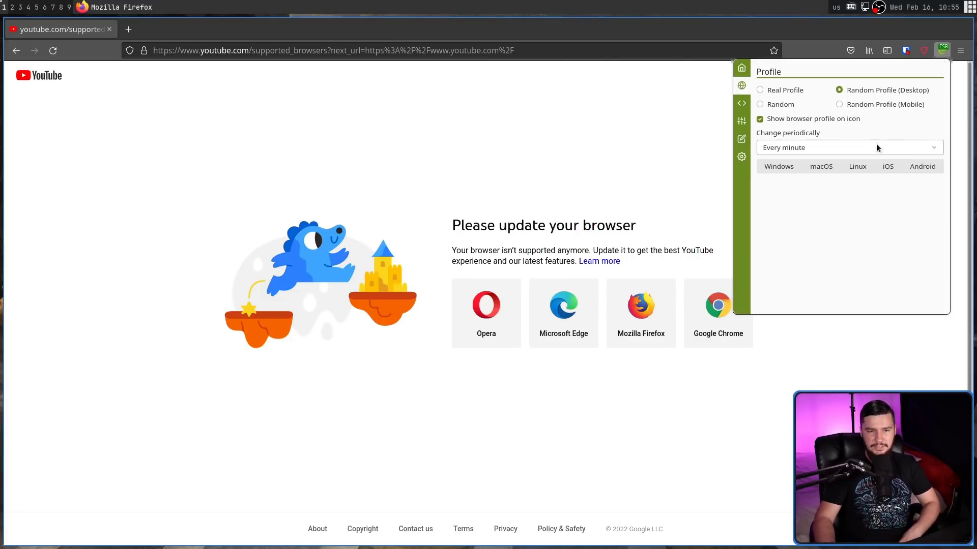
left_click(789, 167)
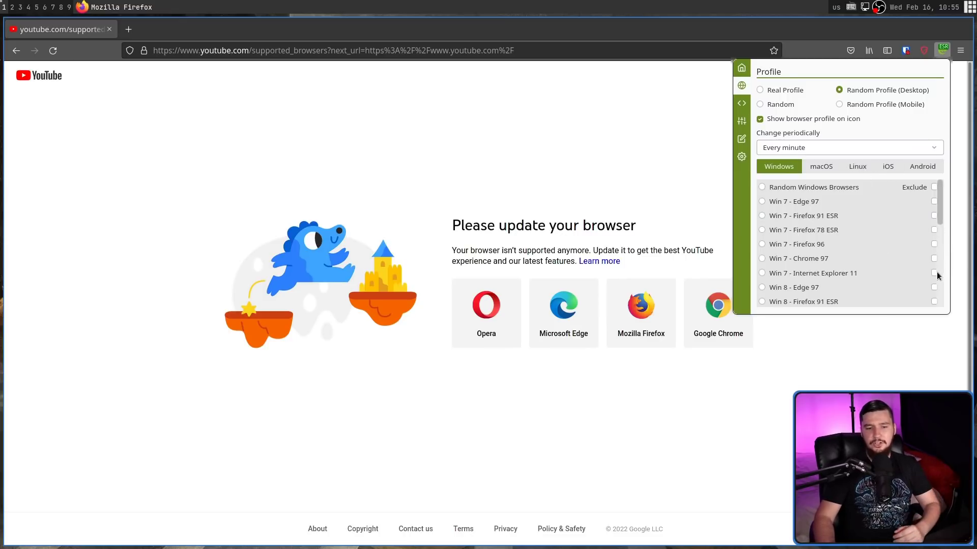
scroll(937, 270, "down", 5)
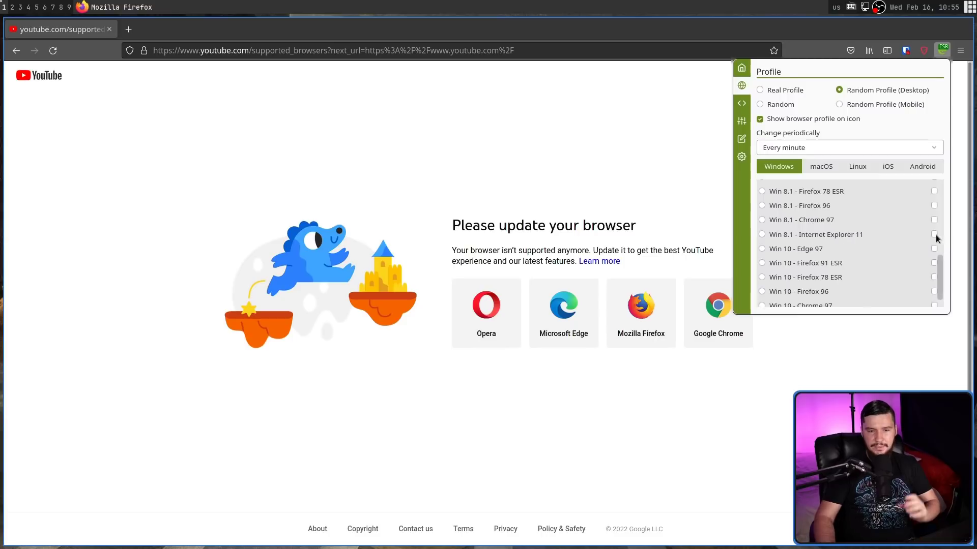
left_click(934, 235)
scroll(934, 274, "down", 1)
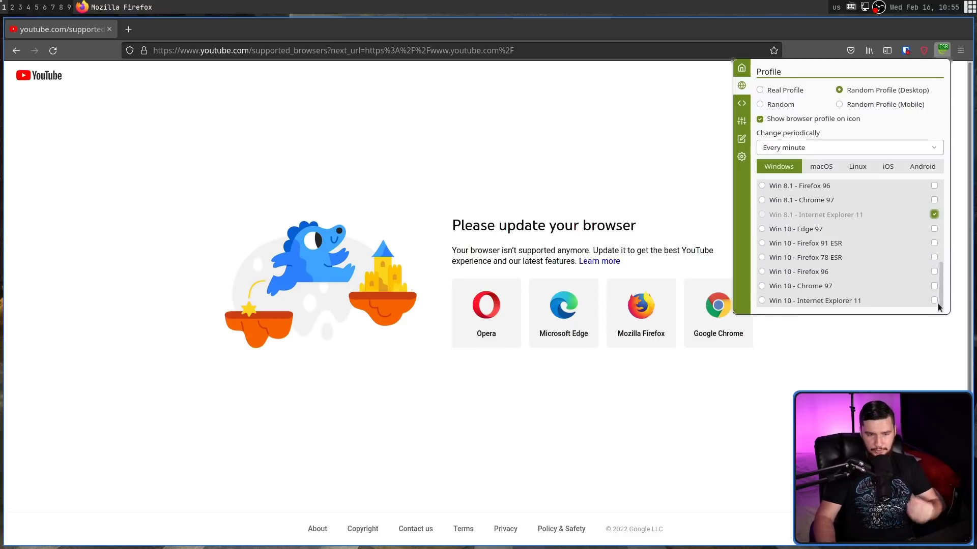
left_click(935, 301)
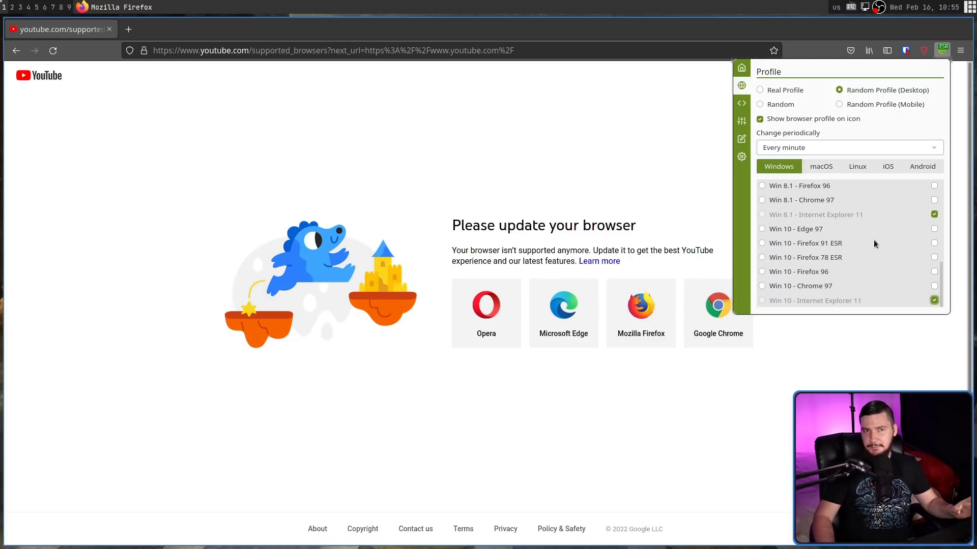
scroll(878, 249, "up", 5)
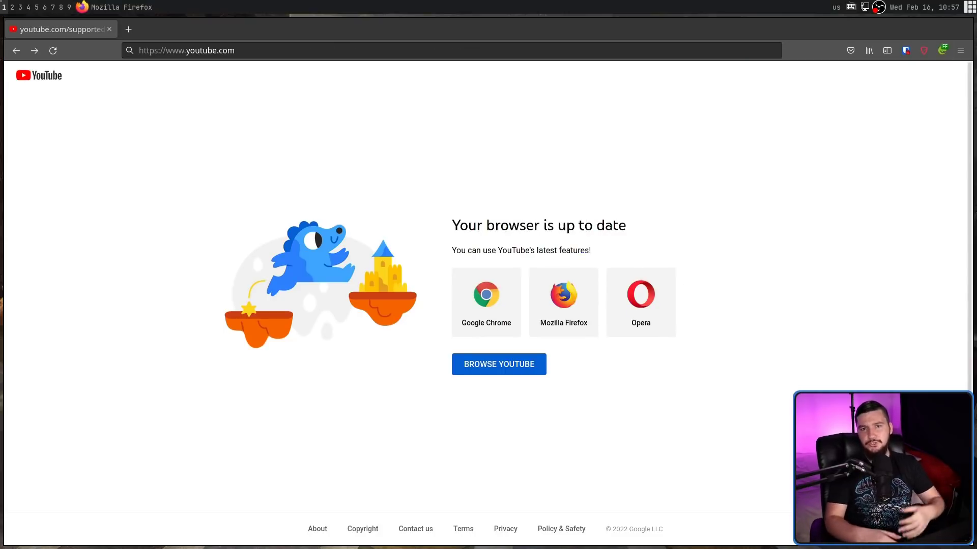
Switch Chameleon to a random mobile profile and reload YouTube so it serves m.youtube.com
left_click(961, 50)
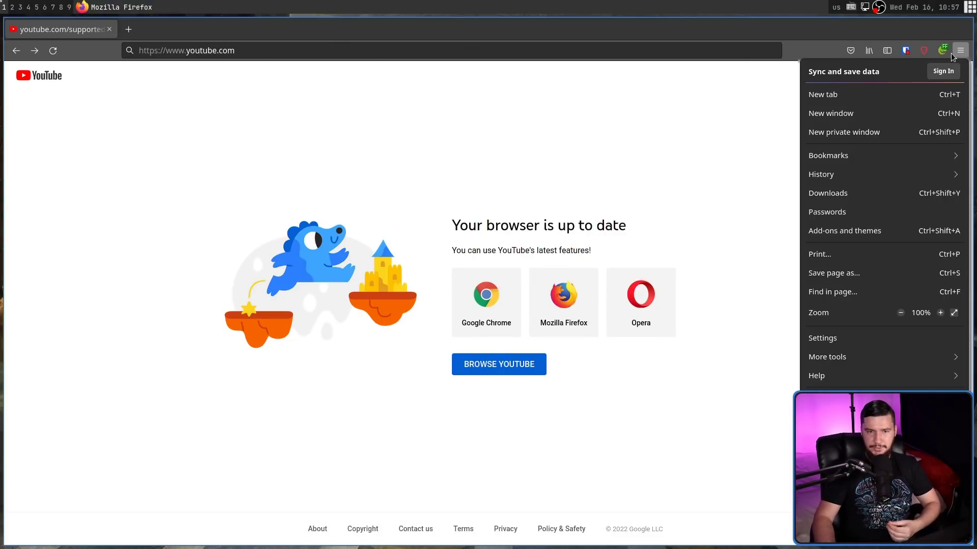
left_click(944, 53)
left_click(944, 53)
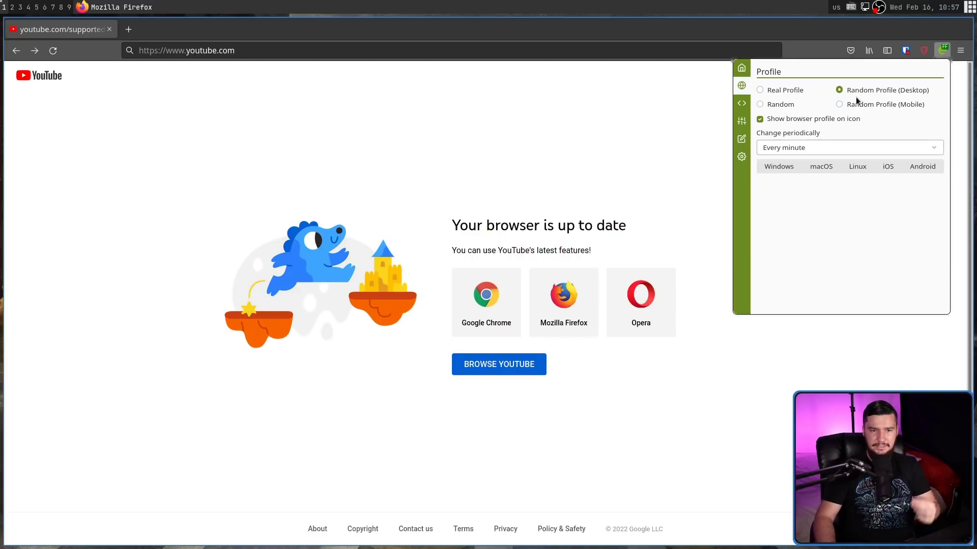
left_click(741, 86)
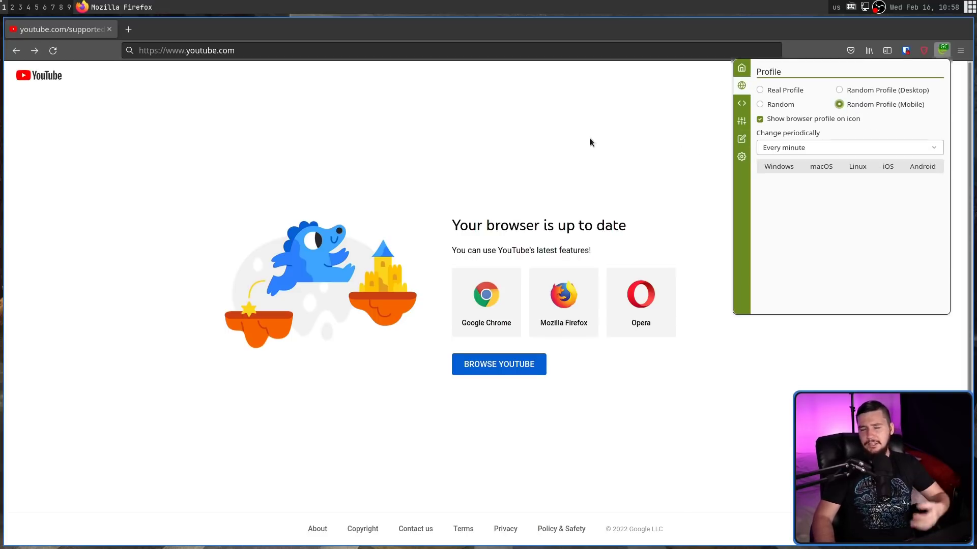
left_click(473, 157)
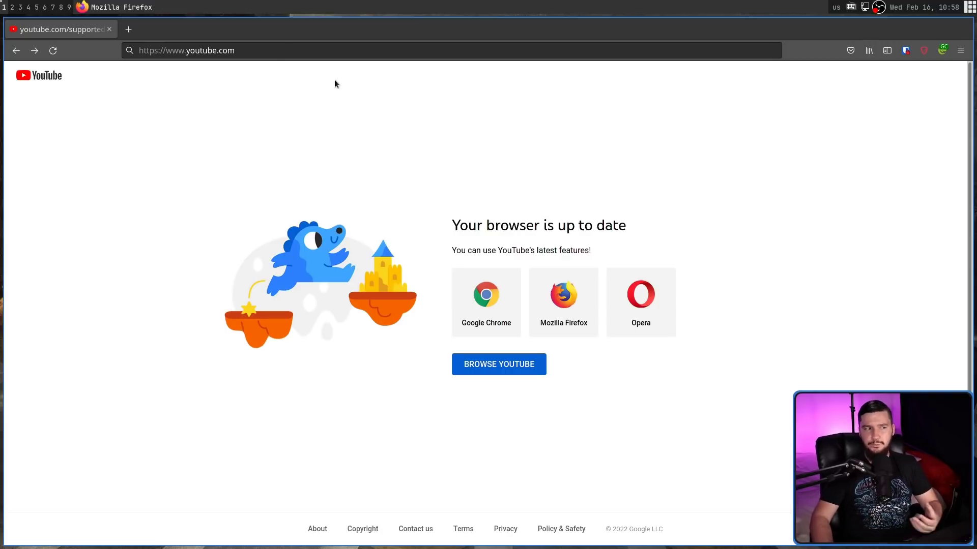
left_click(272, 51)
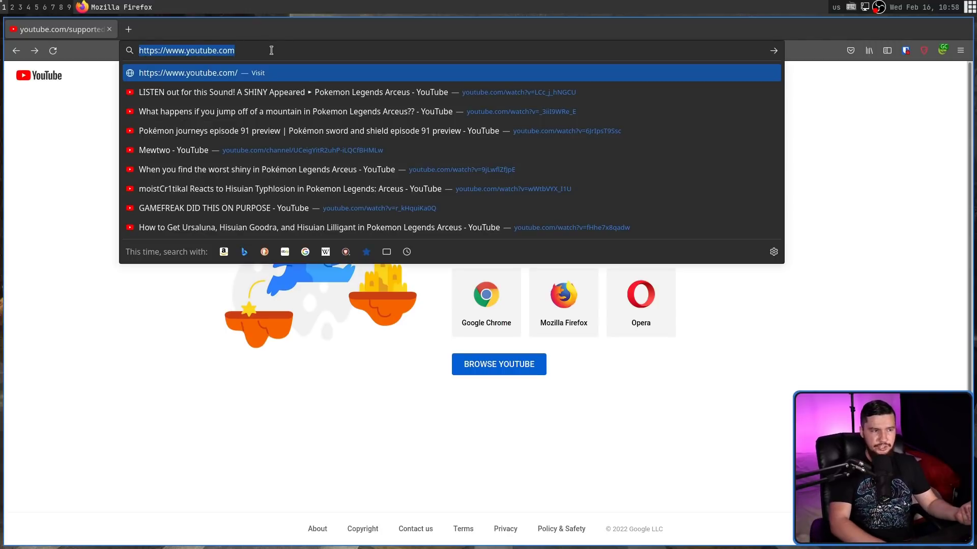
key("Return")
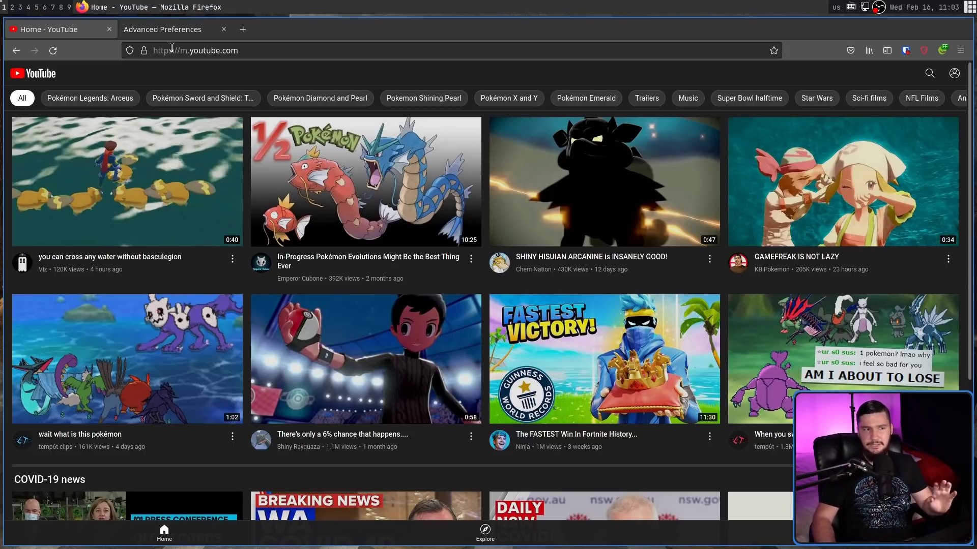
Search about:config for general.useragent.override and choose String as its type
left_click(168, 29)
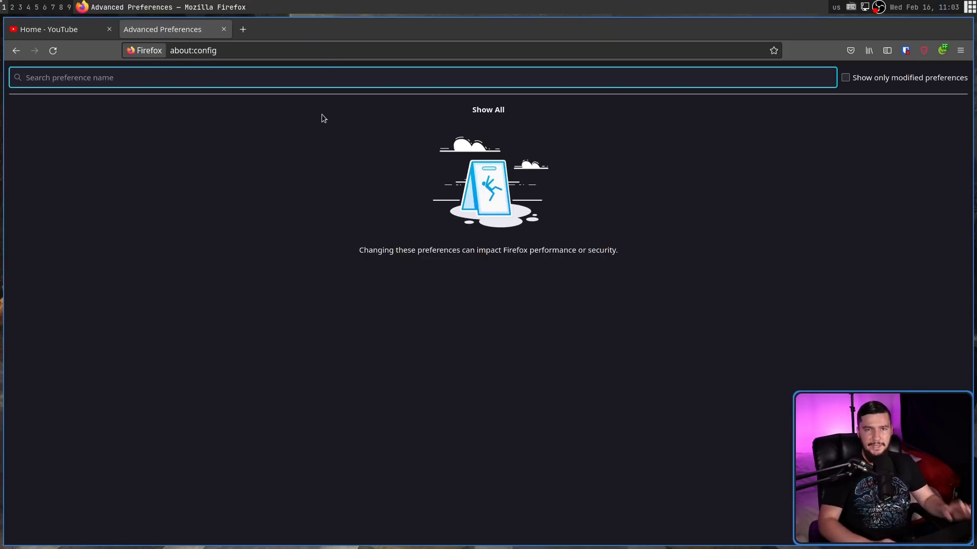
type("gener")
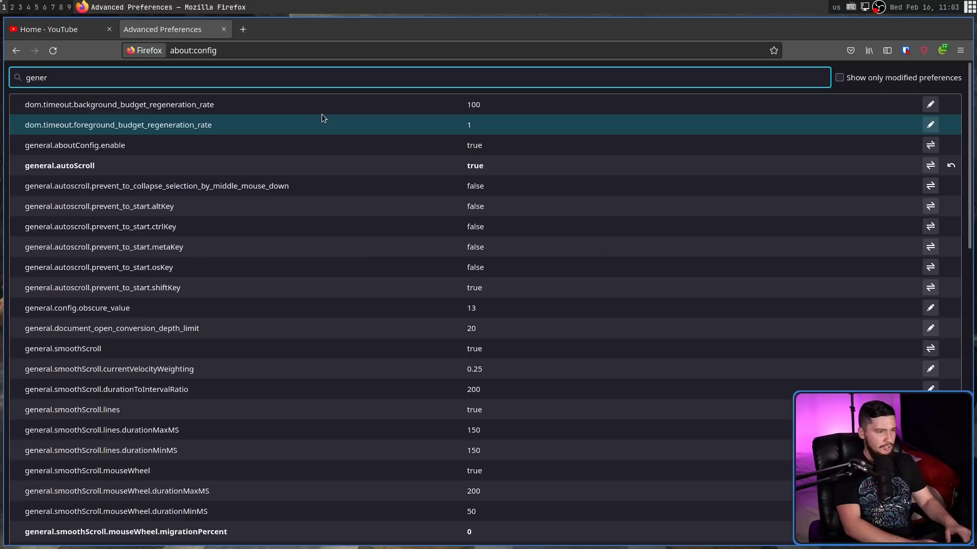
type("al.user")
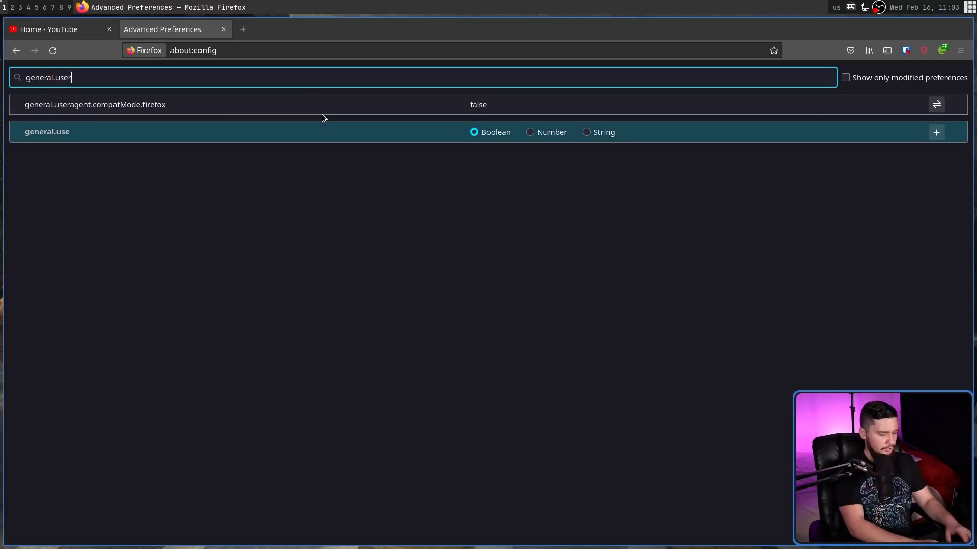
type("agent.")
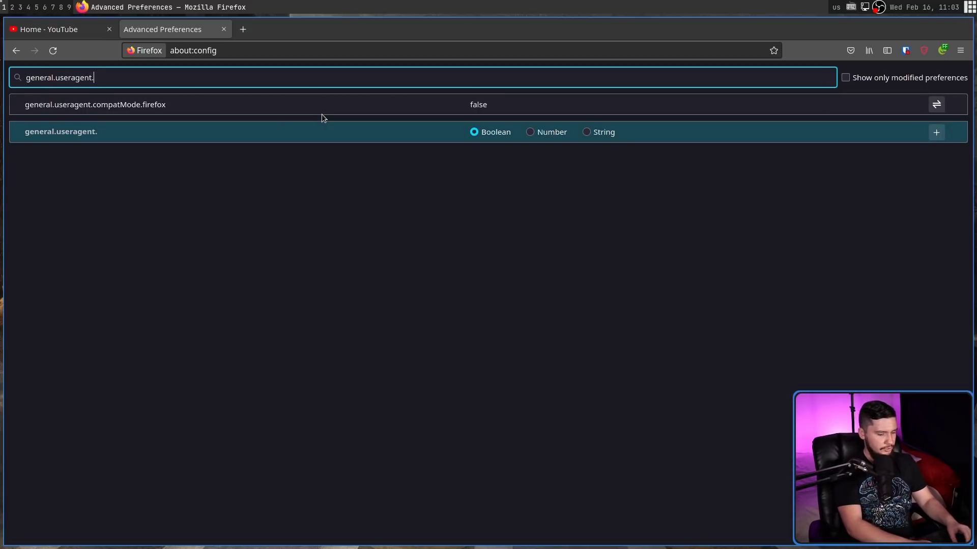
type("override")
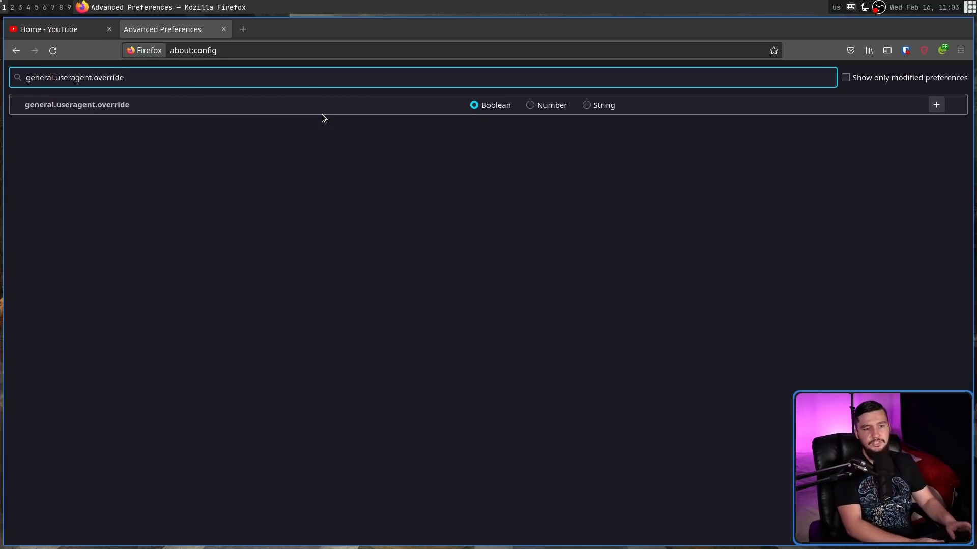
left_click(591, 106)
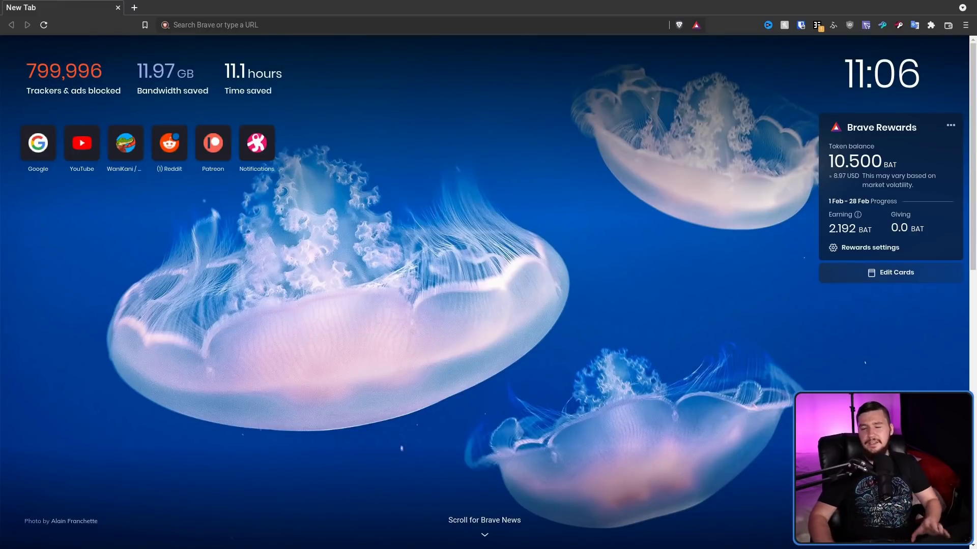
Inspect the page and bring up the developer tools' Network conditions panel
key("Tab")
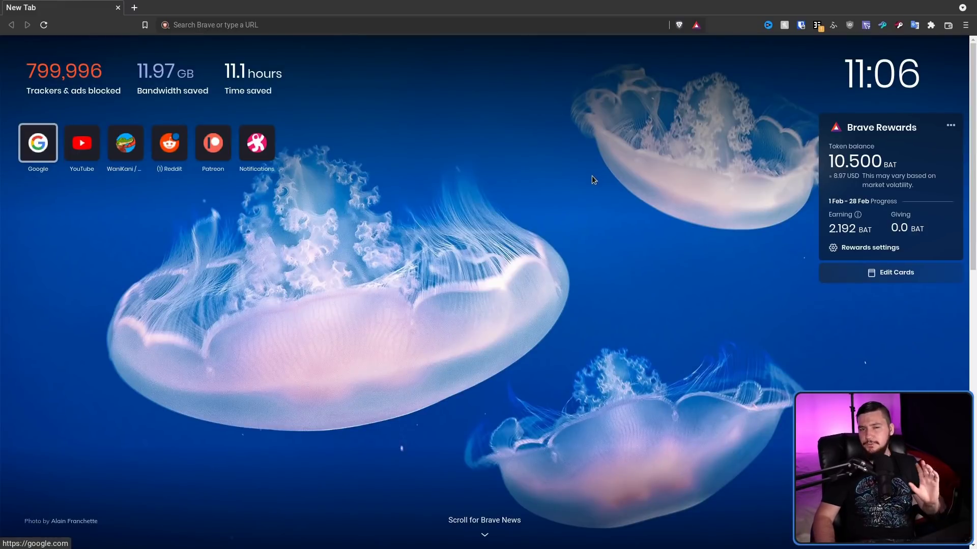
right_click(618, 182)
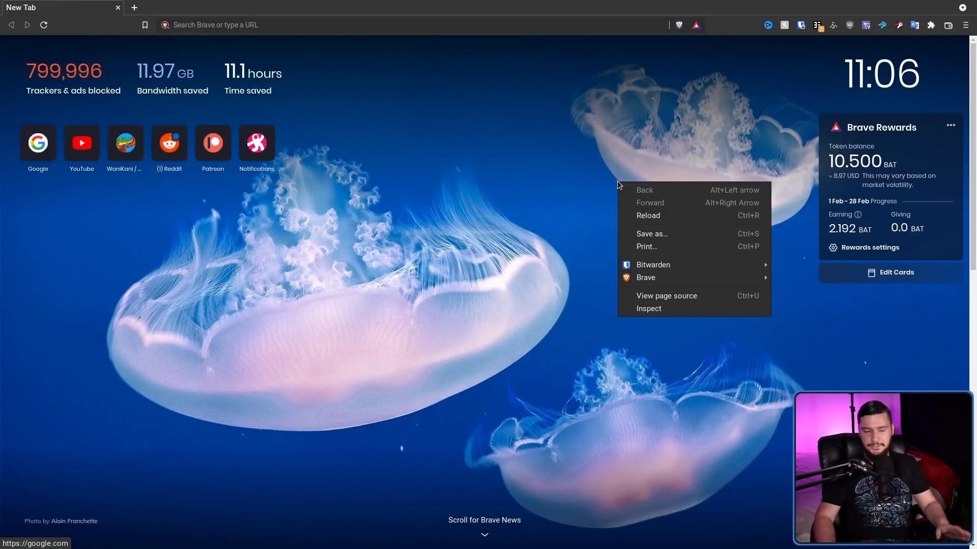
left_click(683, 309)
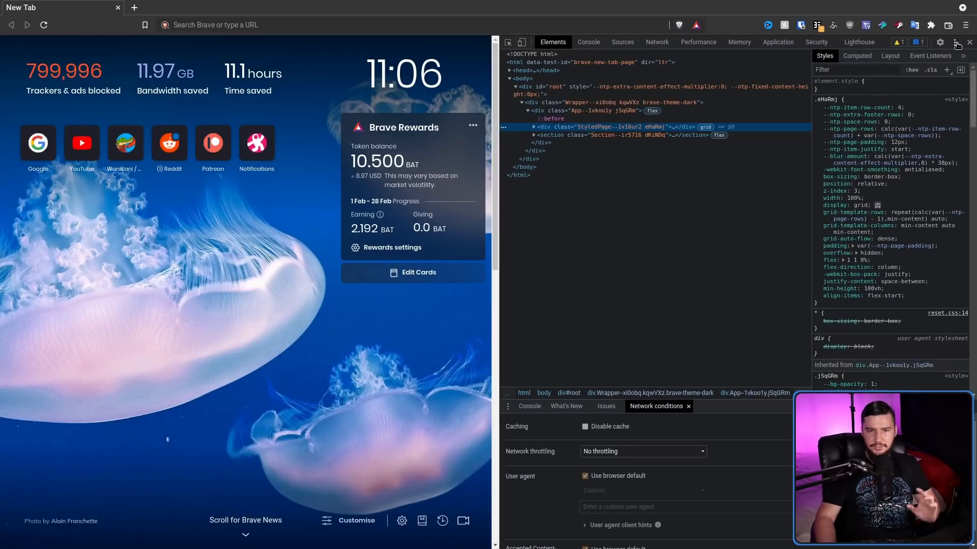
left_click(955, 42)
mouse_move(916, 120)
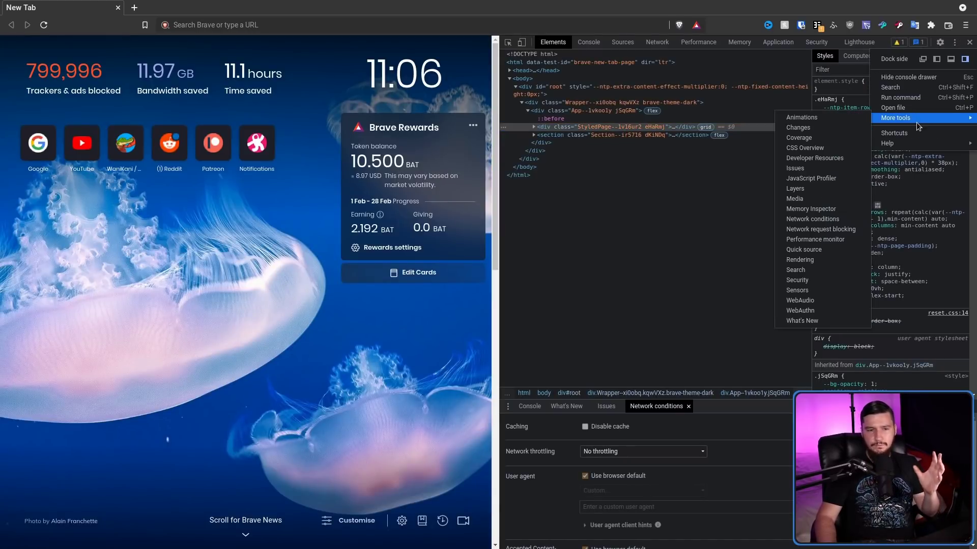
left_click(827, 220)
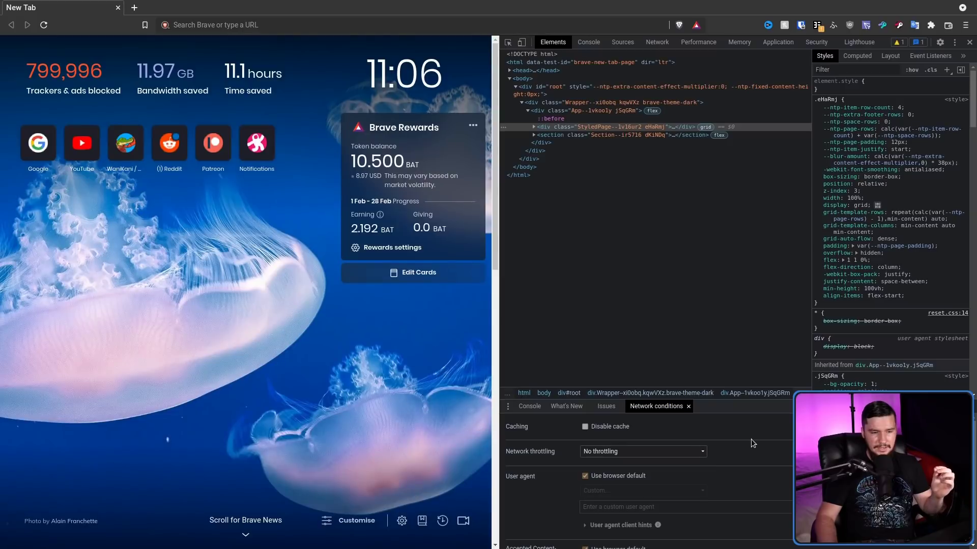
Uncheck Use browser default and browse the preset user-agent list without choosing one
scroll(752, 443, "down", 1)
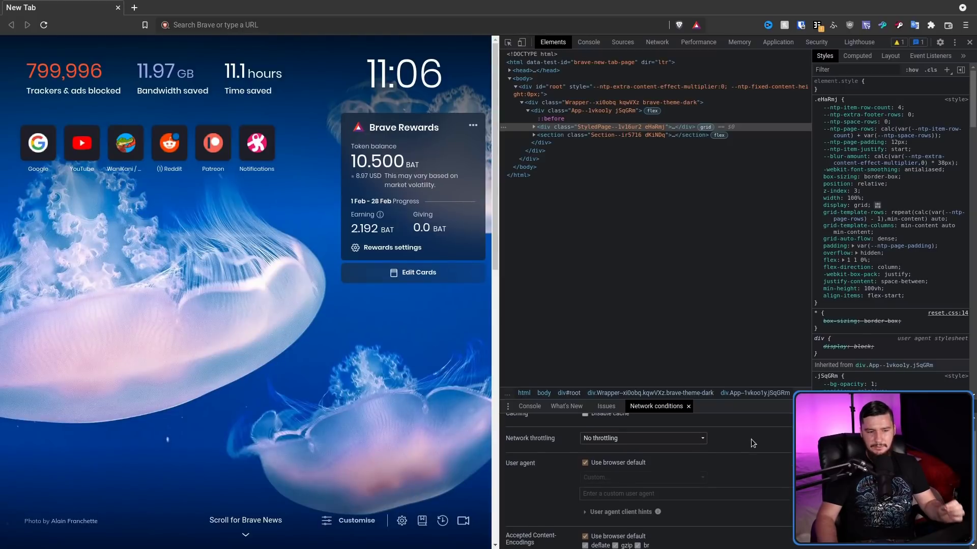
left_click(587, 462)
left_click(597, 476)
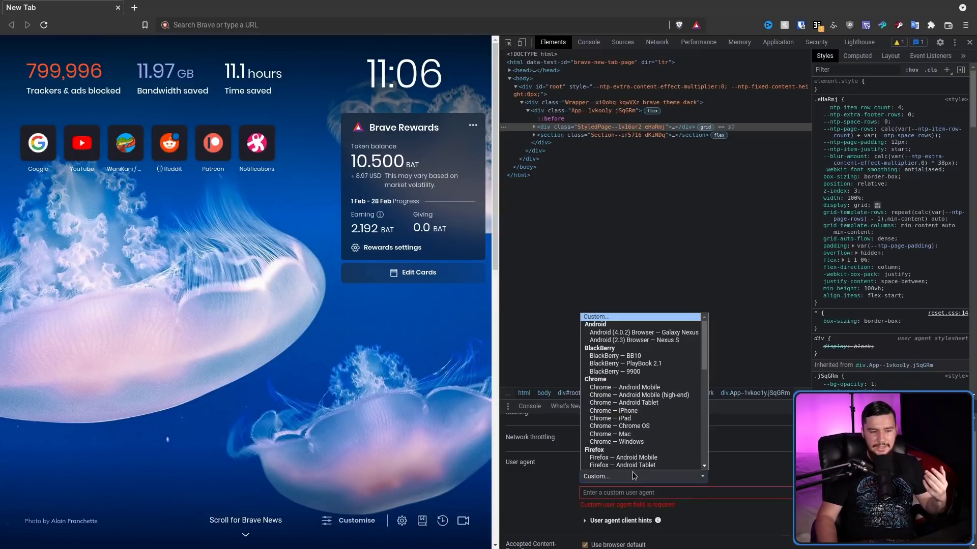
mouse_move(704, 358)
left_mouse_down()
mouse_move(702, 448)
mouse_move(703, 376)
left_mouse_up()
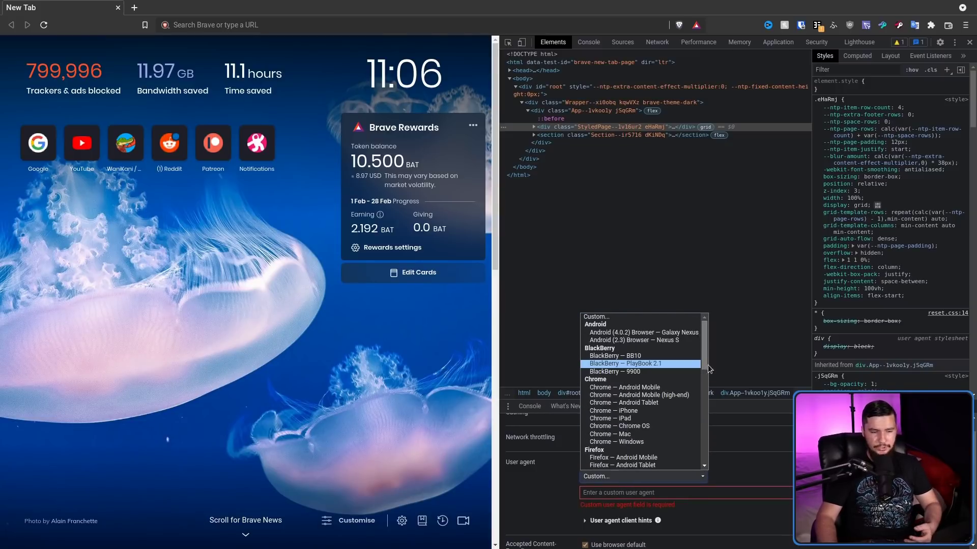
left_click(733, 458)
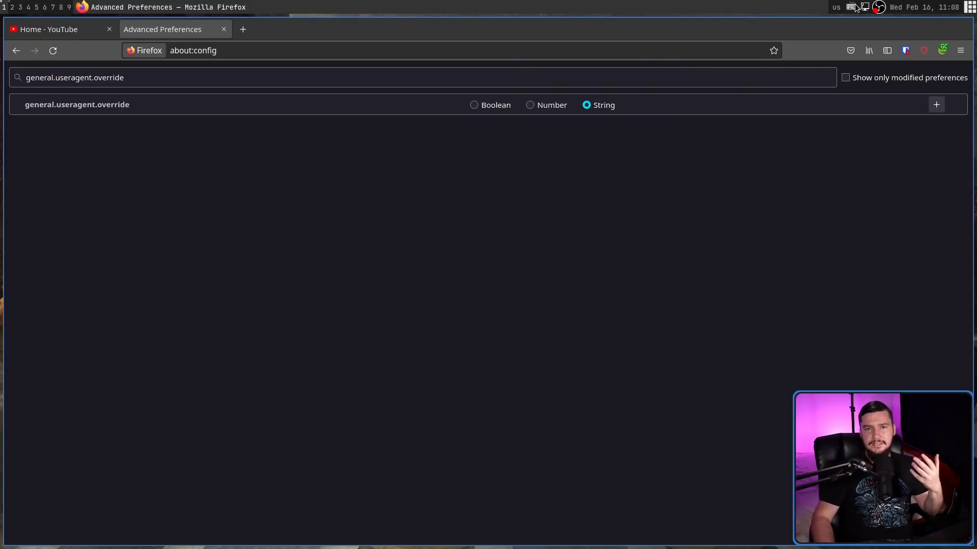
Set Chameleon's Change periodically to No while keeping Random Profile (Mobile)
left_click(944, 50)
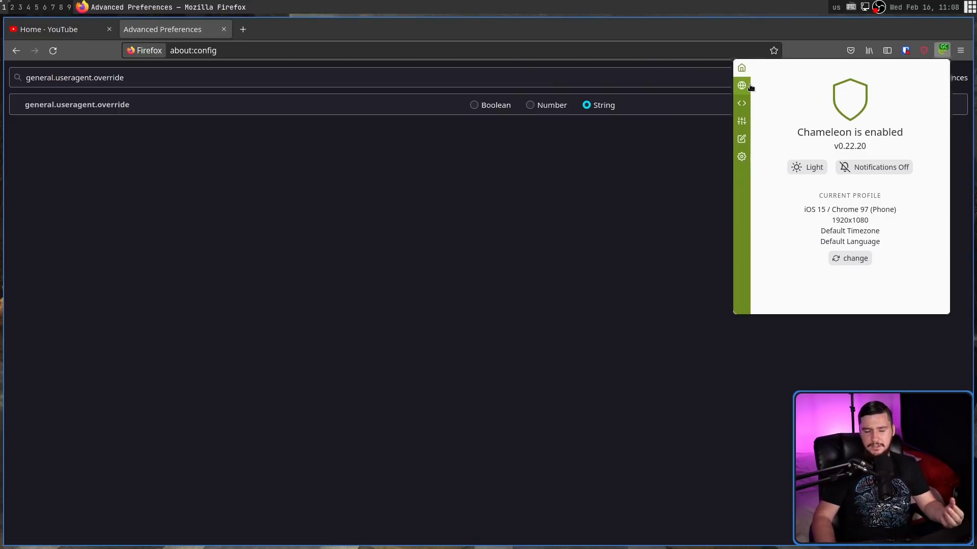
left_click(742, 86)
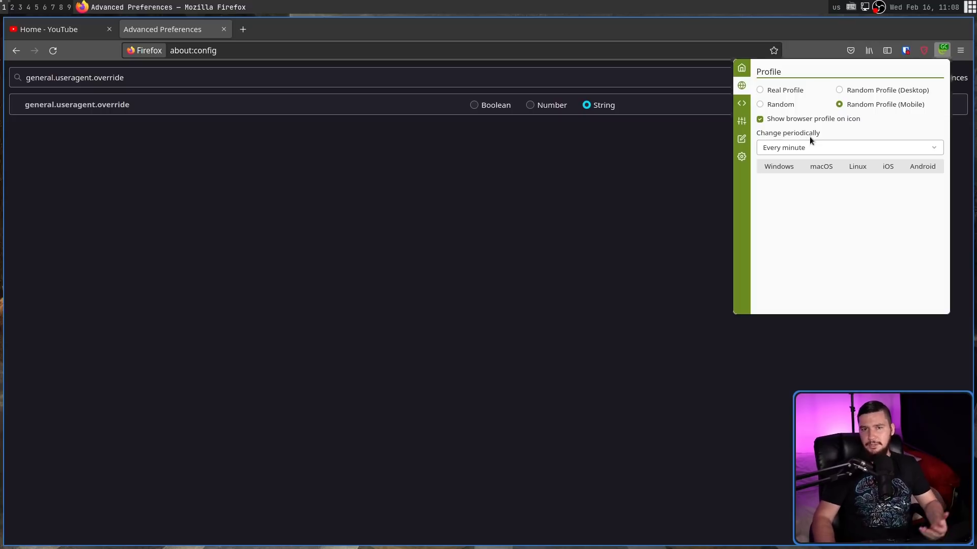
left_click(830, 149)
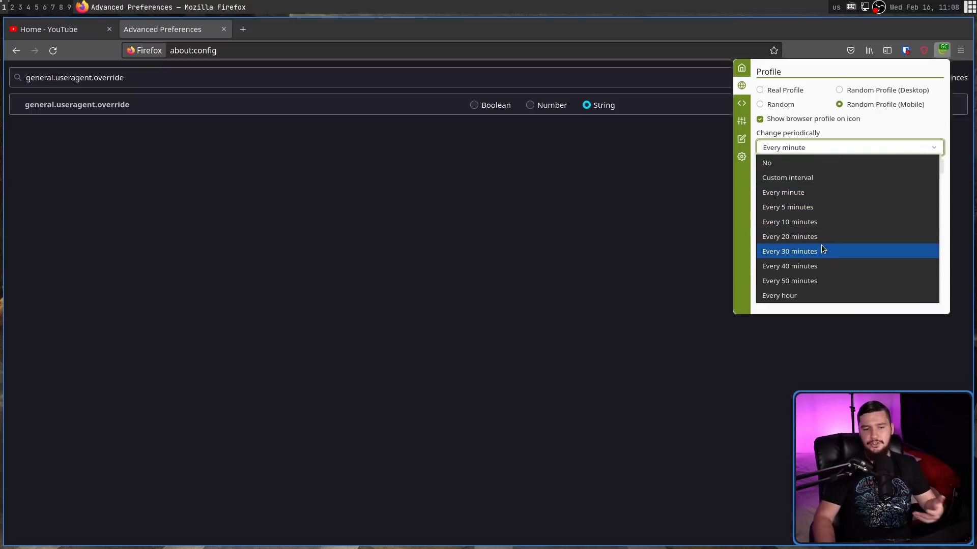
left_click(809, 168)
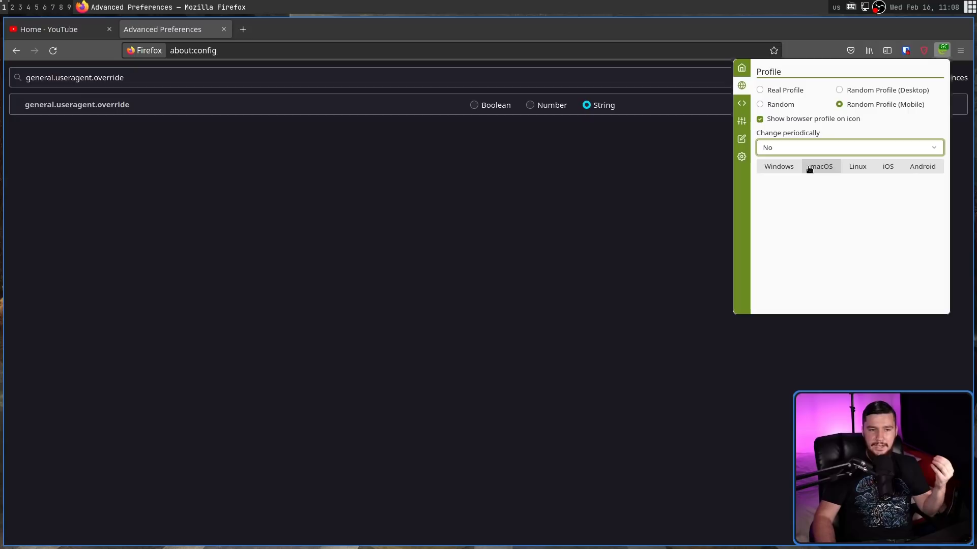
left_click(861, 93)
left_click(866, 101)
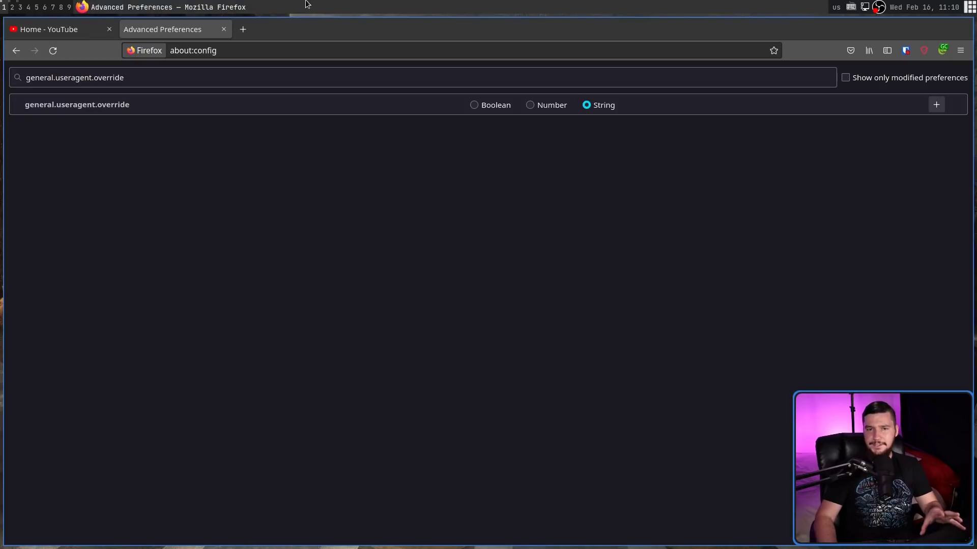
Tick Spoof Accept Language in Chameleon's Headers settings
left_click(943, 50)
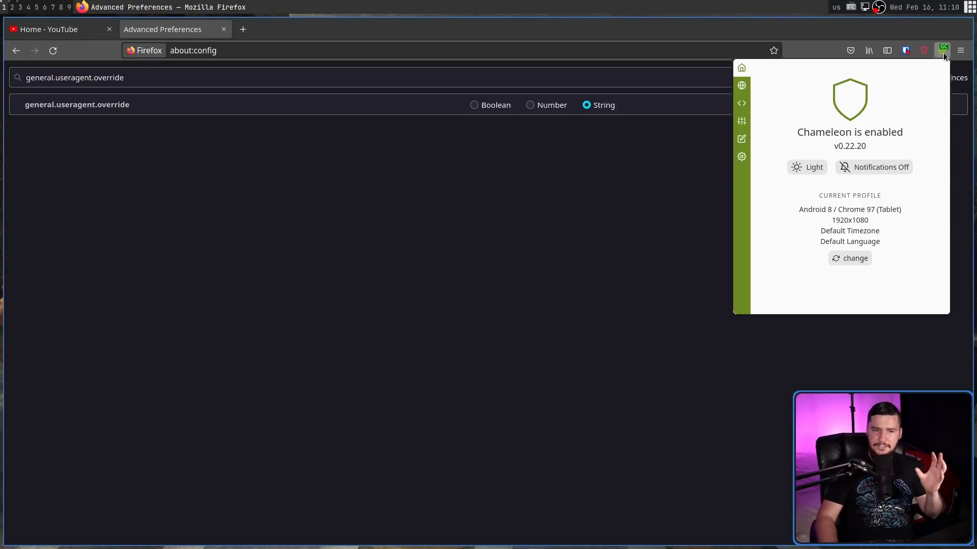
left_click(738, 124)
left_click(745, 108)
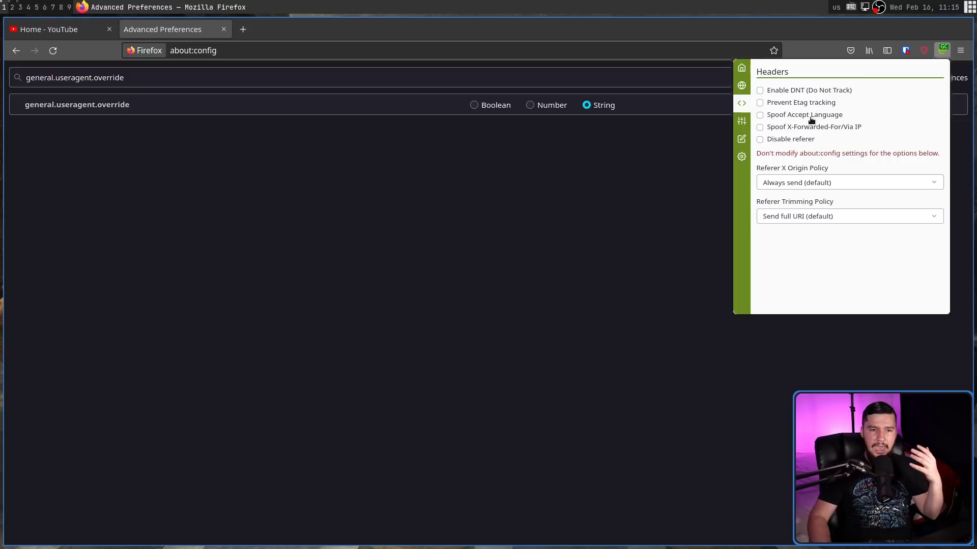
left_click(810, 116)
Choose Chinese (Hong Kong) as the spoofed language, then reload the YouTube tab
left_click(823, 130)
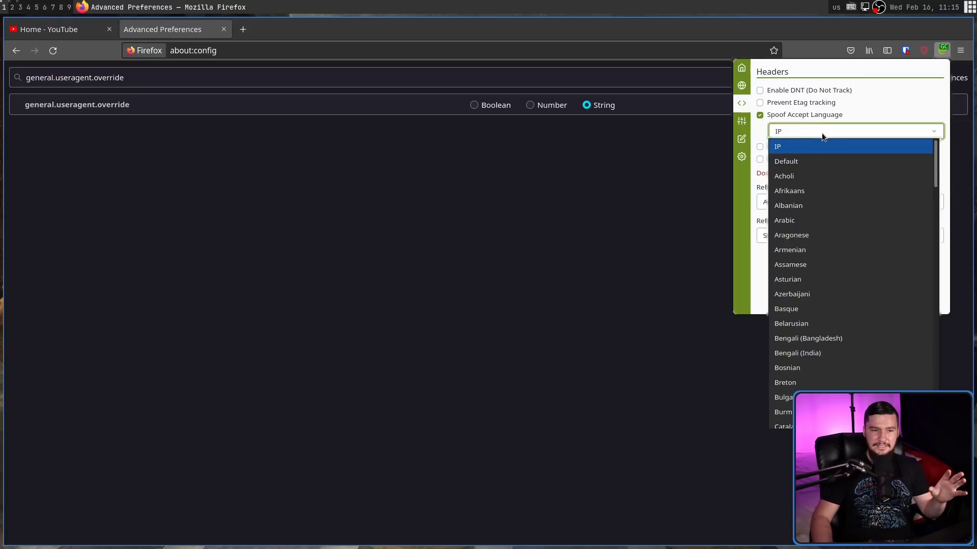
scroll(833, 191, "down", 6)
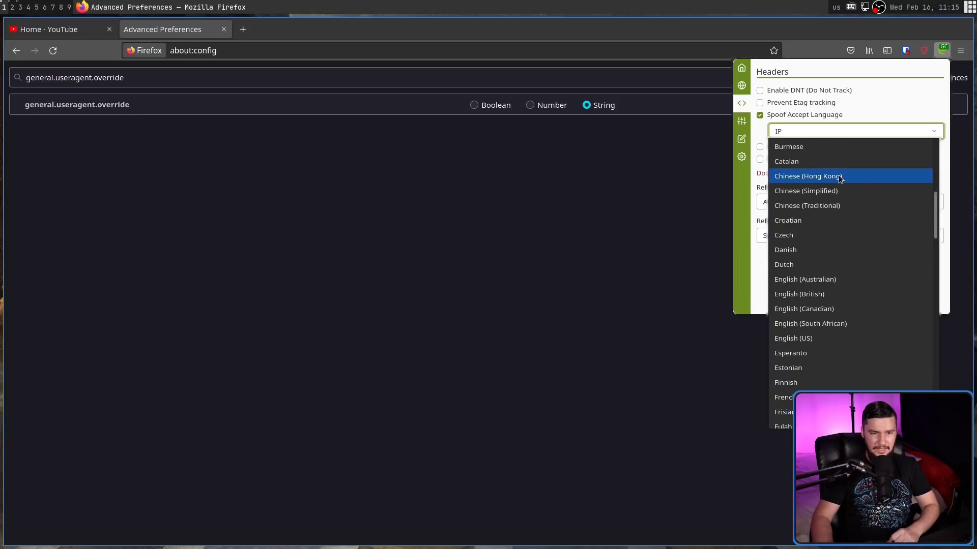
left_click(860, 177)
left_click(633, 218)
left_click(49, 29)
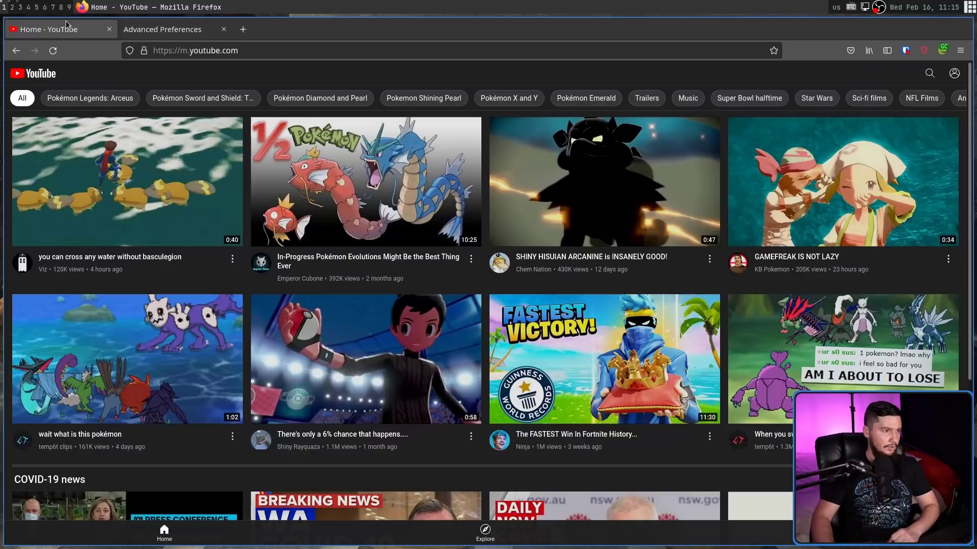
left_click(53, 50)
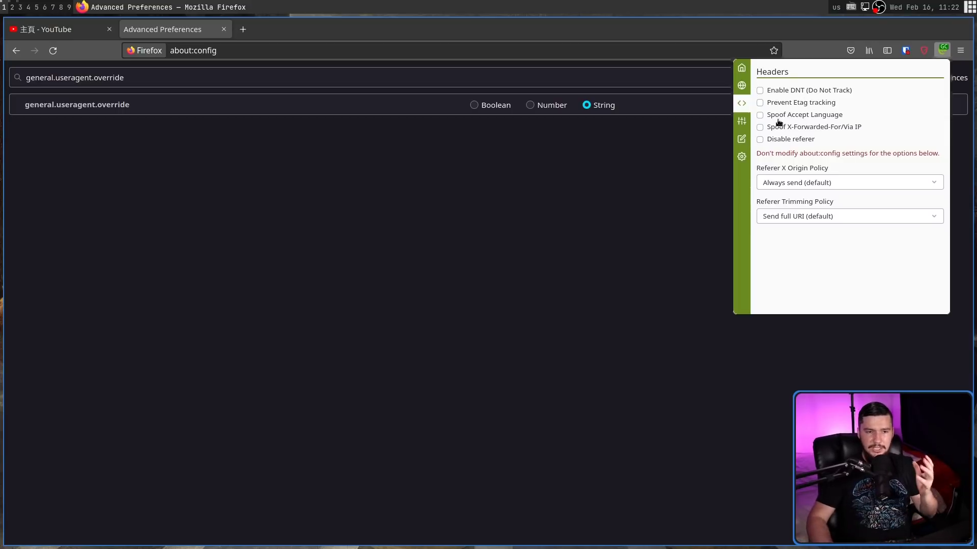
left_click(779, 143)
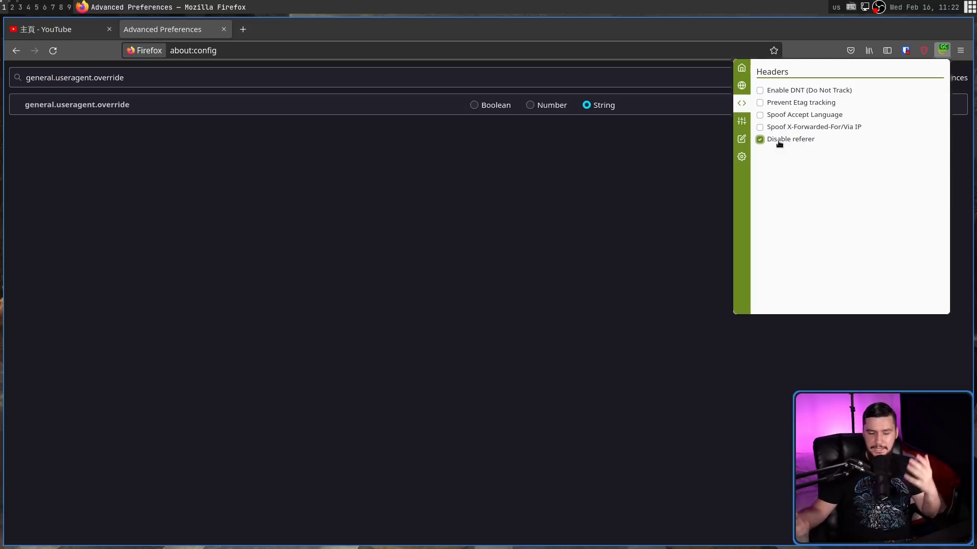
left_click(779, 143)
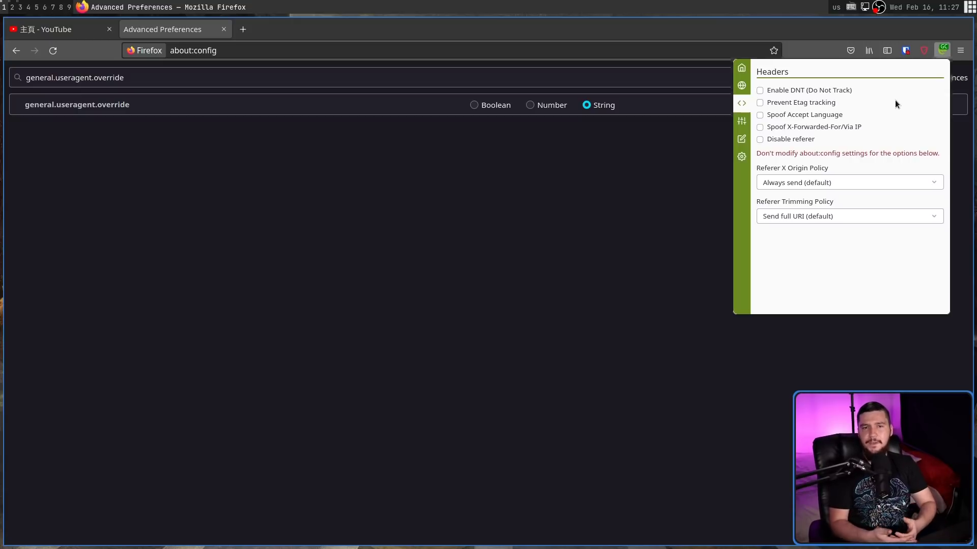
In Chameleon's Injection options, enable Limit tab history and Protect keyboard fingerprint, leaving timezone on Default
left_click(742, 122)
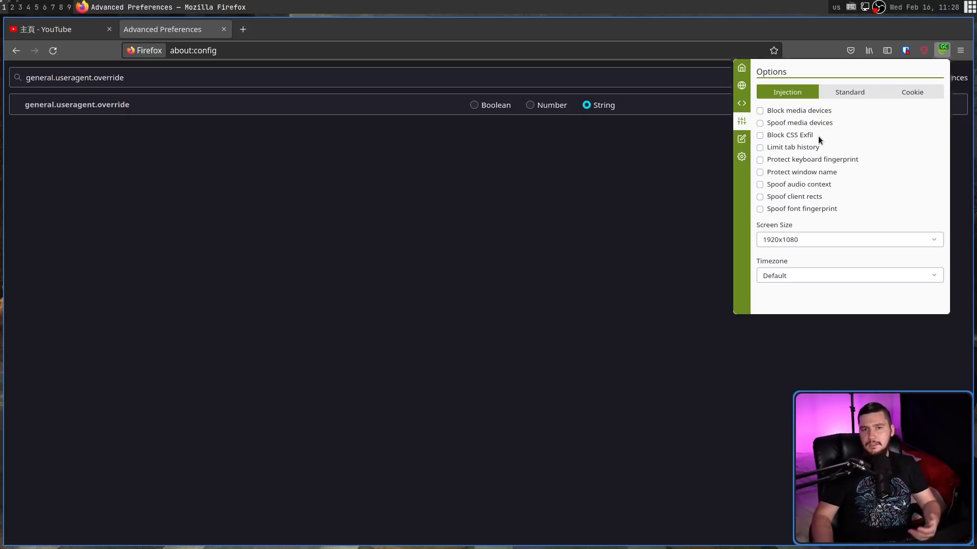
left_click(813, 147)
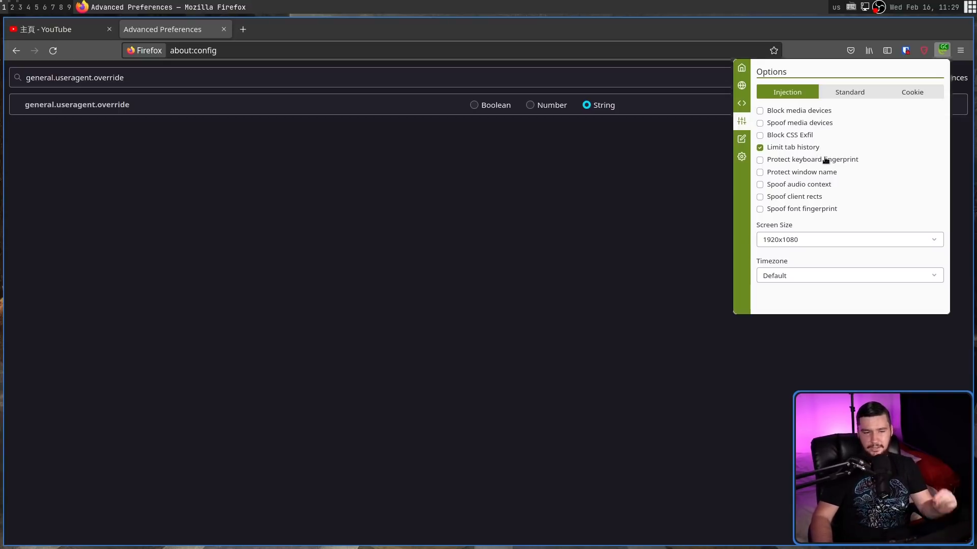
left_click(826, 161)
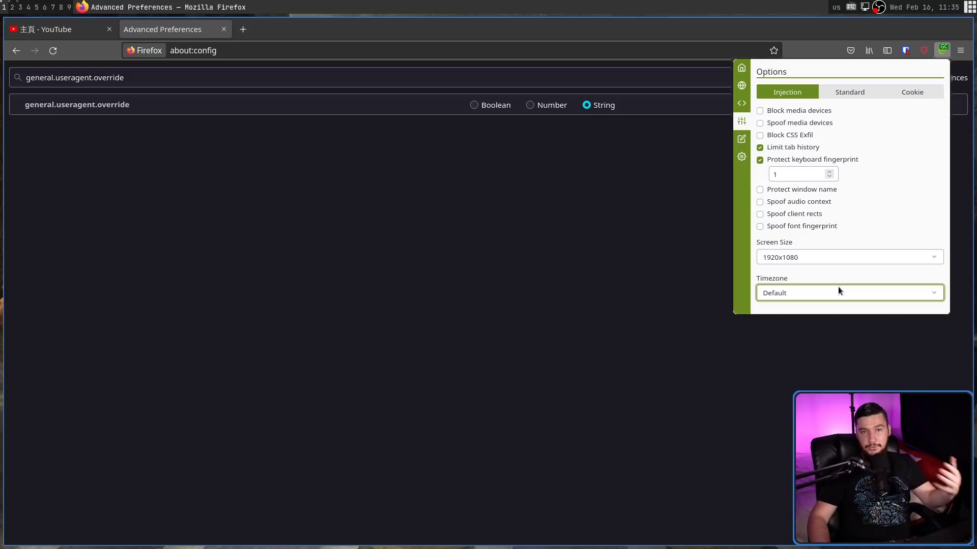
left_click(838, 290)
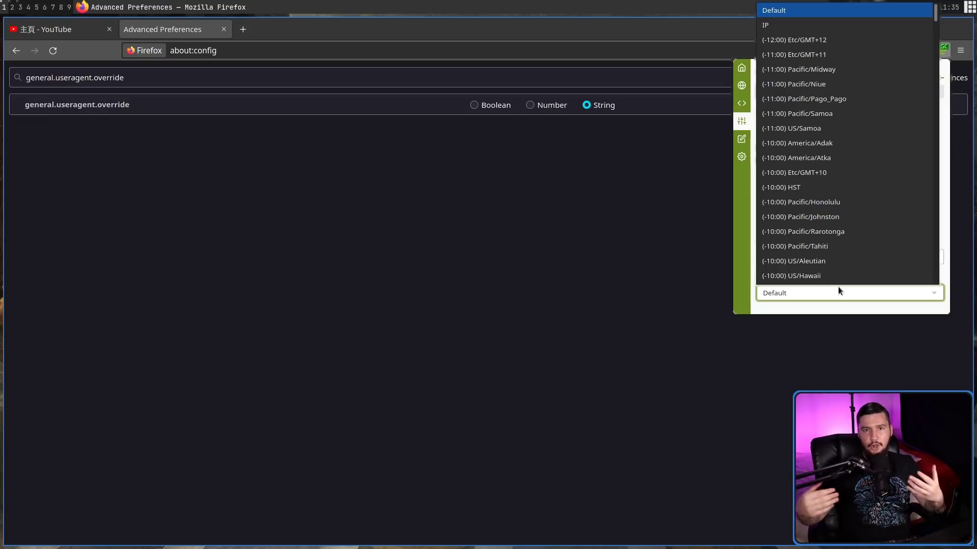
left_click(838, 286)
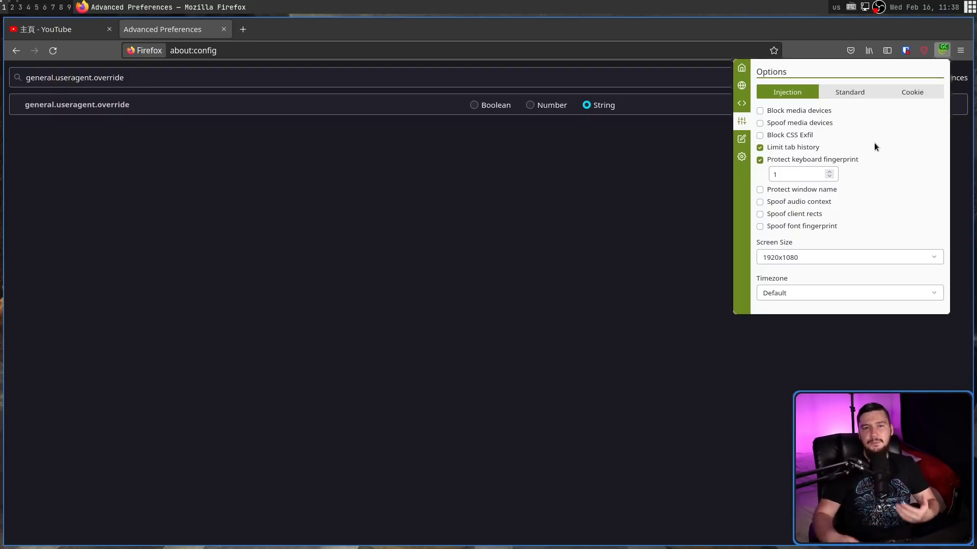
Switch the Chameleon popup to its Standard privacy options tab
left_click(856, 93)
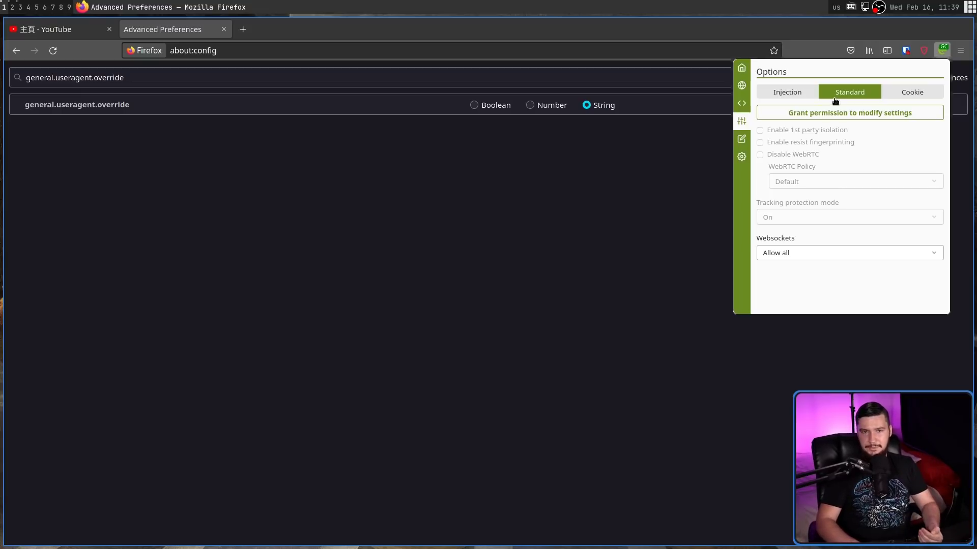
On workspace 2's wiki Options page, scroll to and highlight the CanvasBlocker warning under Spoof client rects
key("super+2")
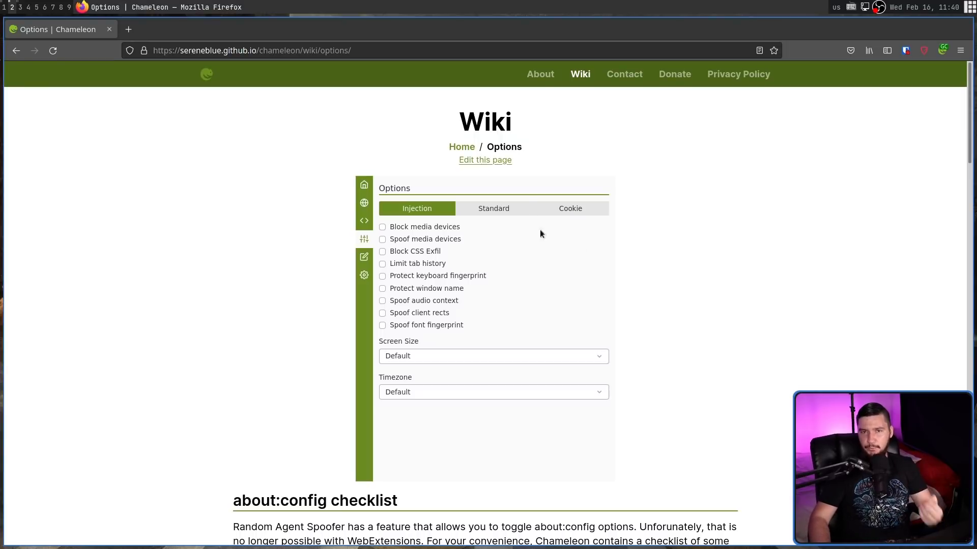
scroll(675, 257, "down", 5)
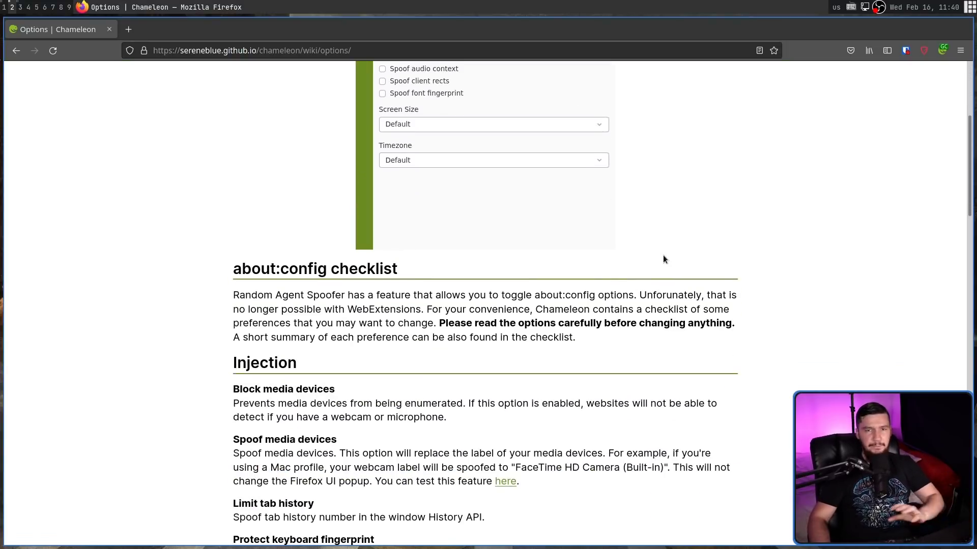
scroll(677, 248, "down", 5)
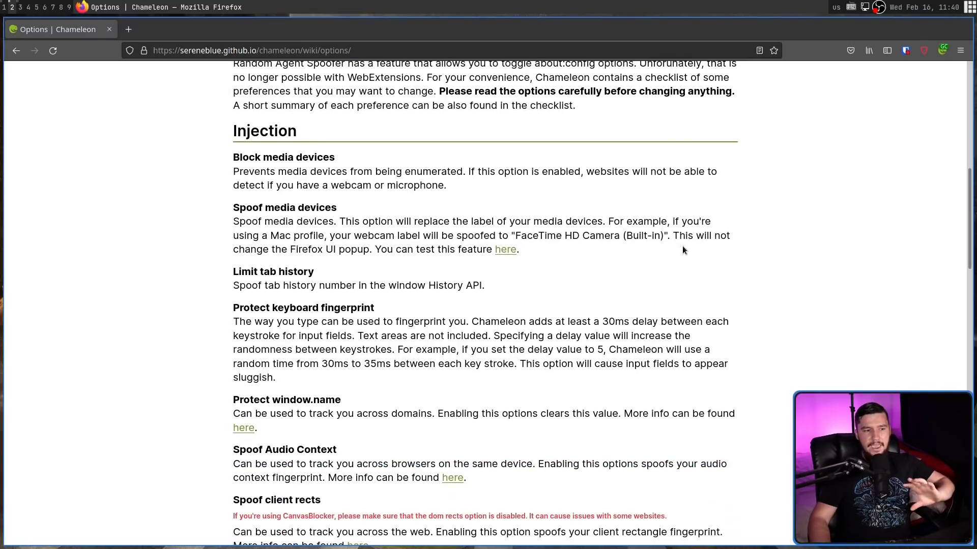
scroll(722, 234, "down", 5)
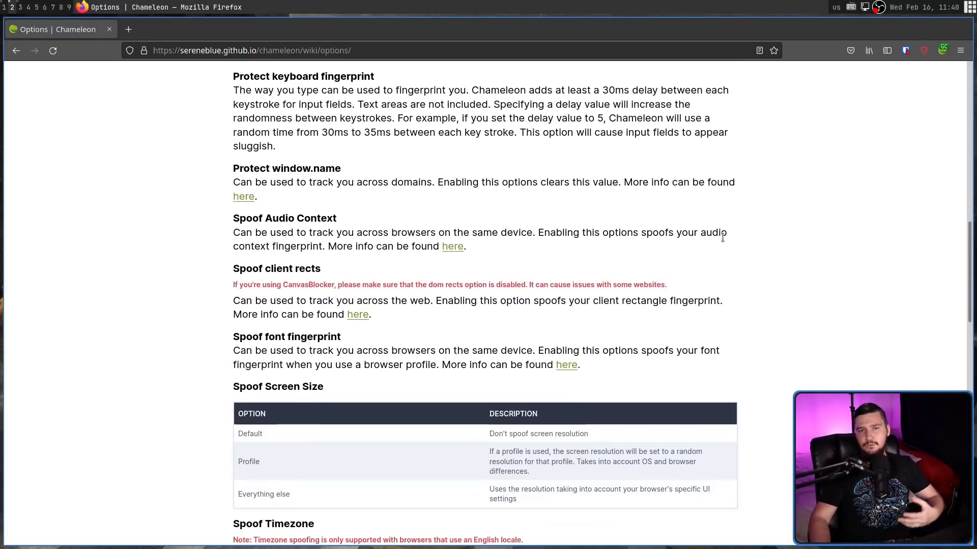
left_click_drag(703, 279, 233, 281)
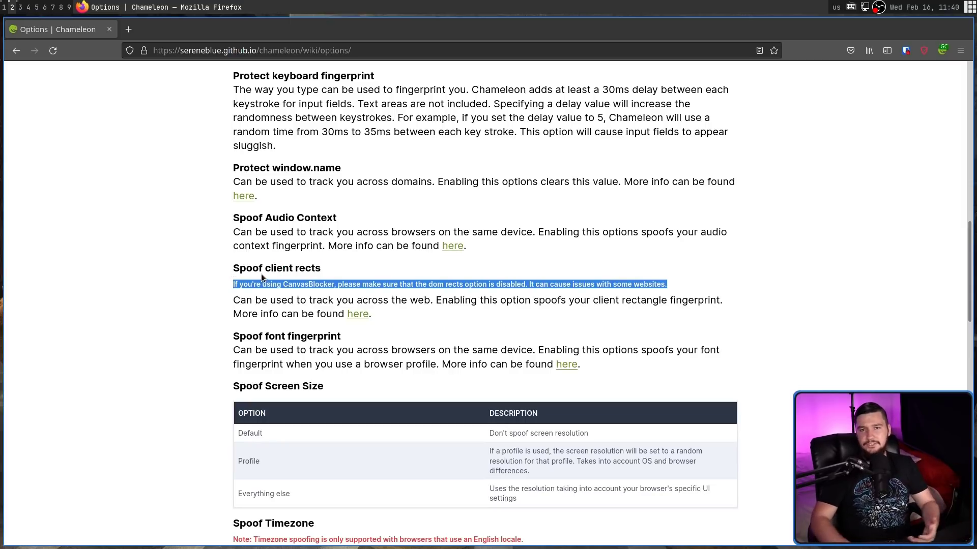
In a new tab, open the Chameleon Dashboard's Whitelist section and begin a new whitelist rule
key("ctrl+t")
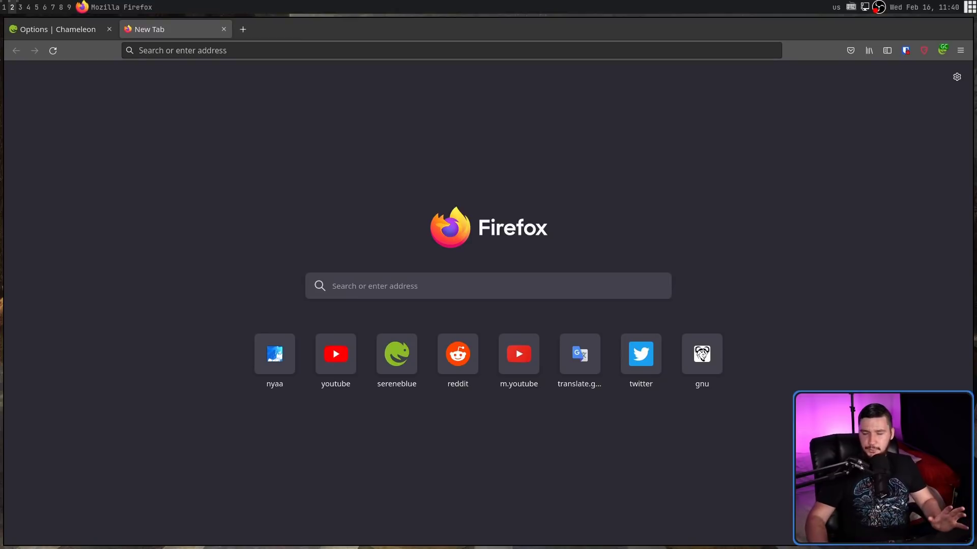
left_click(942, 51)
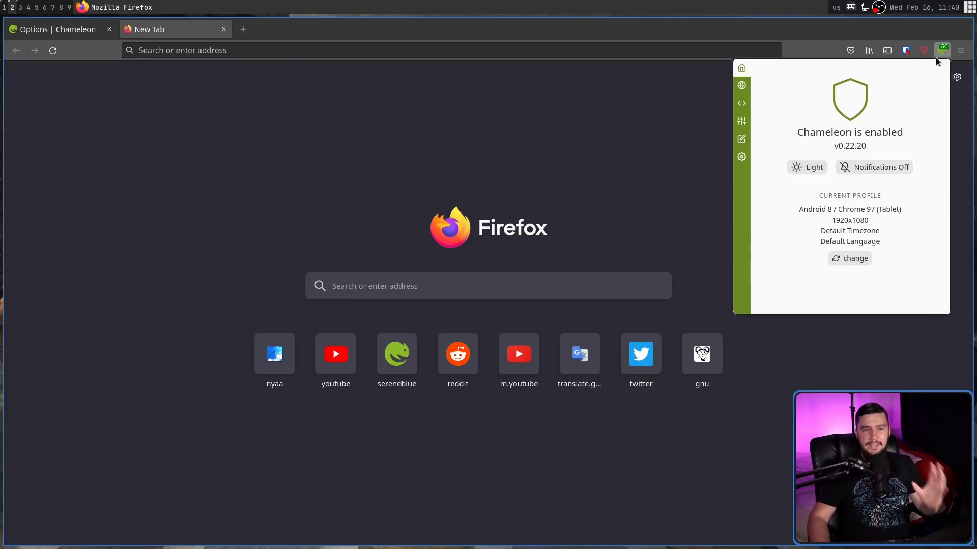
left_click(742, 156)
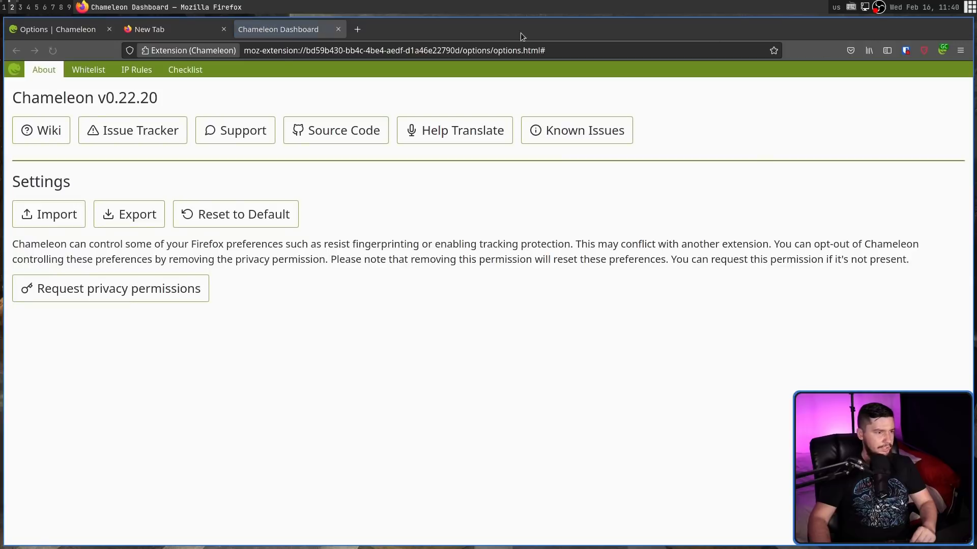
left_click(93, 76)
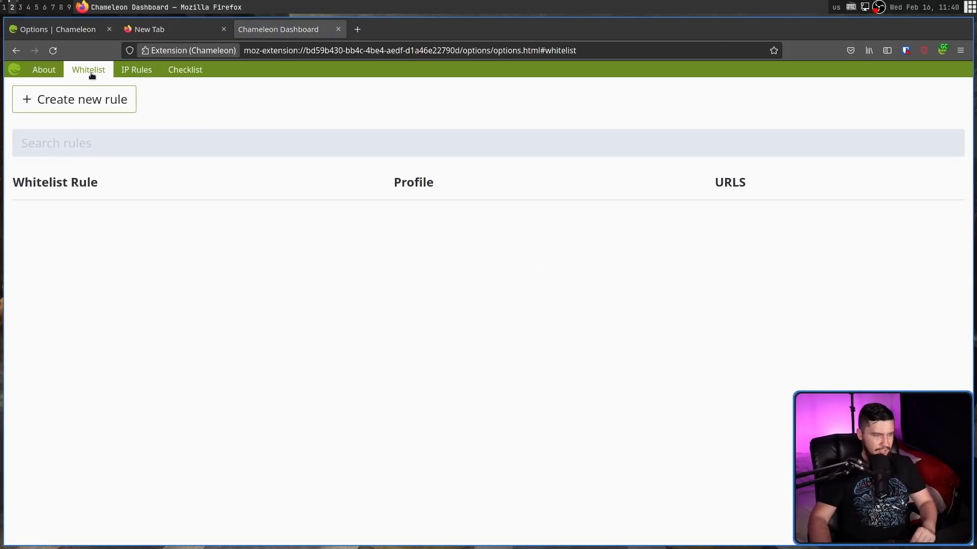
left_click(74, 98)
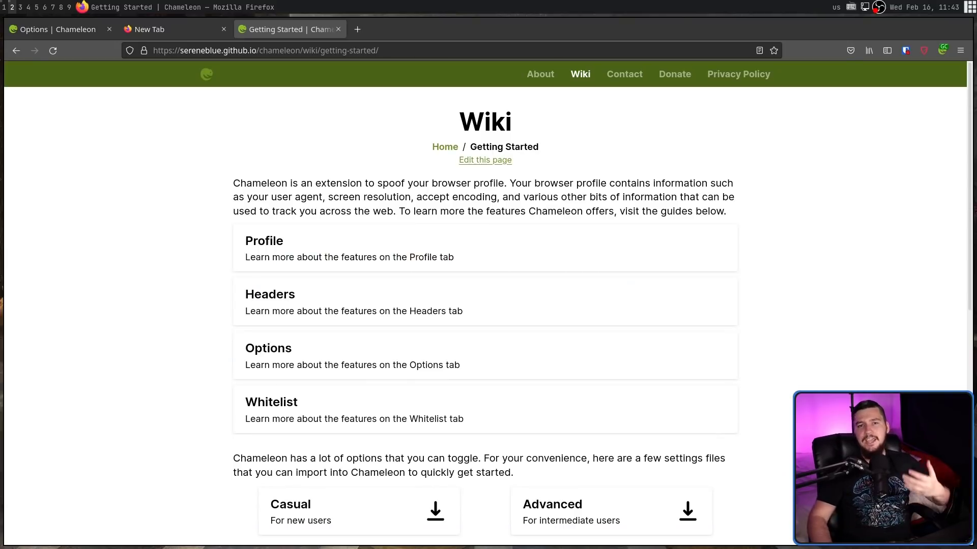
Open the Chameleon Dashboard in a new tab and view its status with the Android 8/Chrome 97 tablet profile
scroll(625, 290, "down", 3)
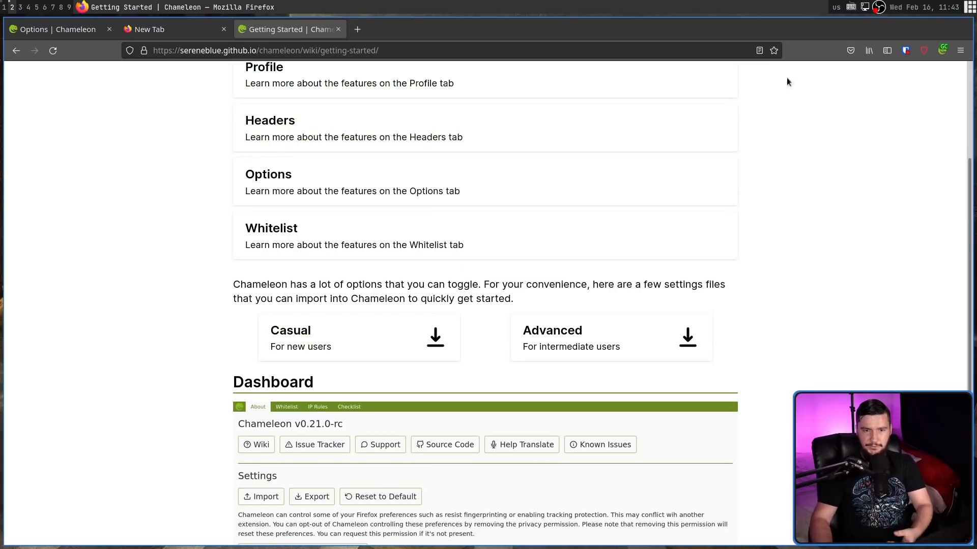
left_click(941, 51)
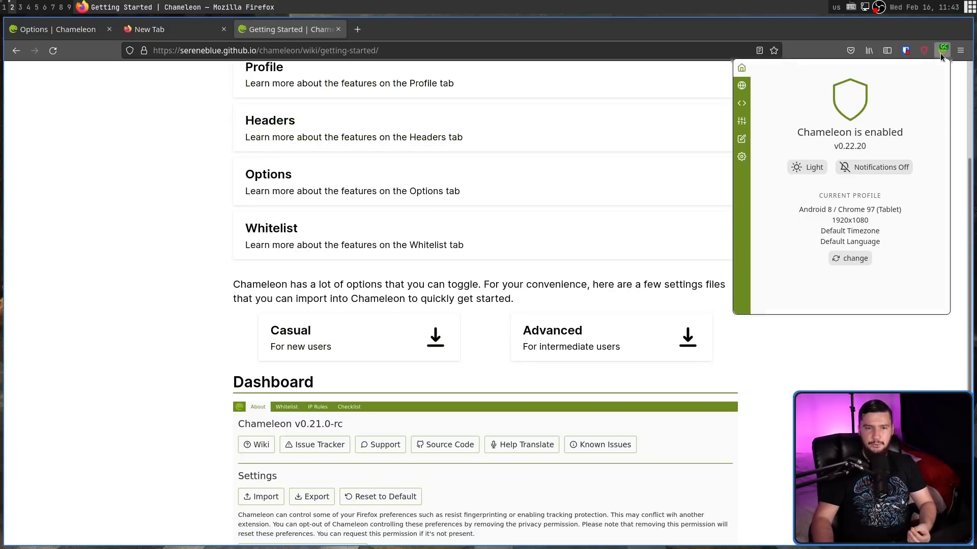
left_click(742, 162)
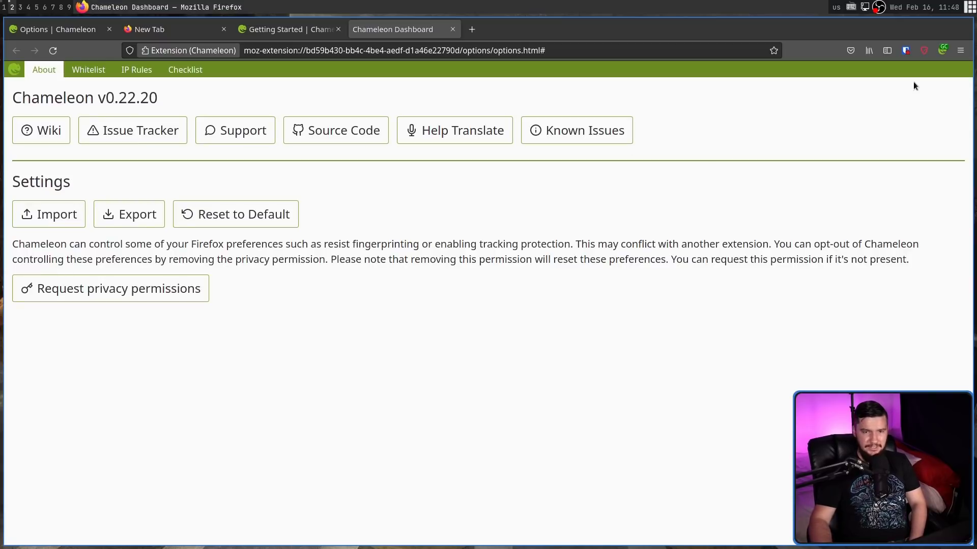
left_click(941, 52)
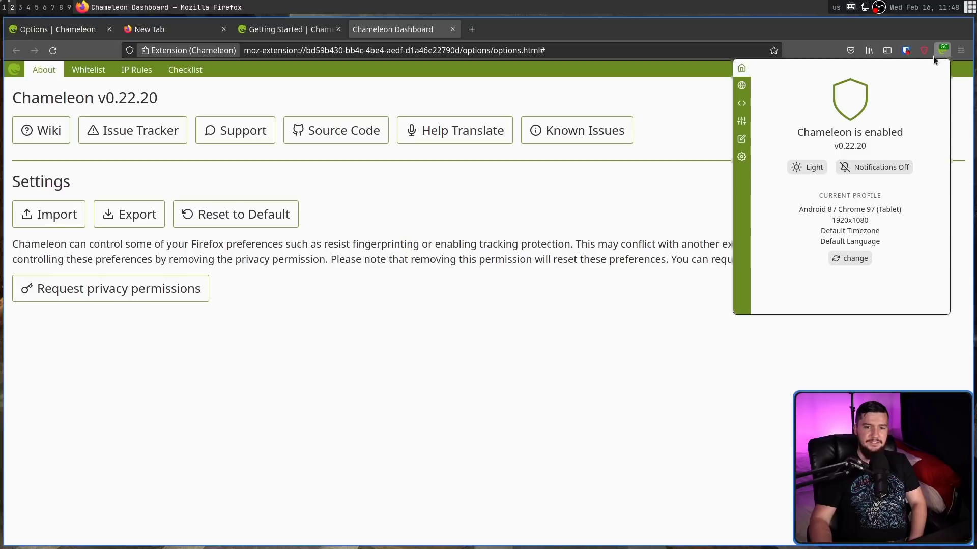
View Chameleon's Random Profile (Mobile) setting, then its Headers settings
left_click(741, 86)
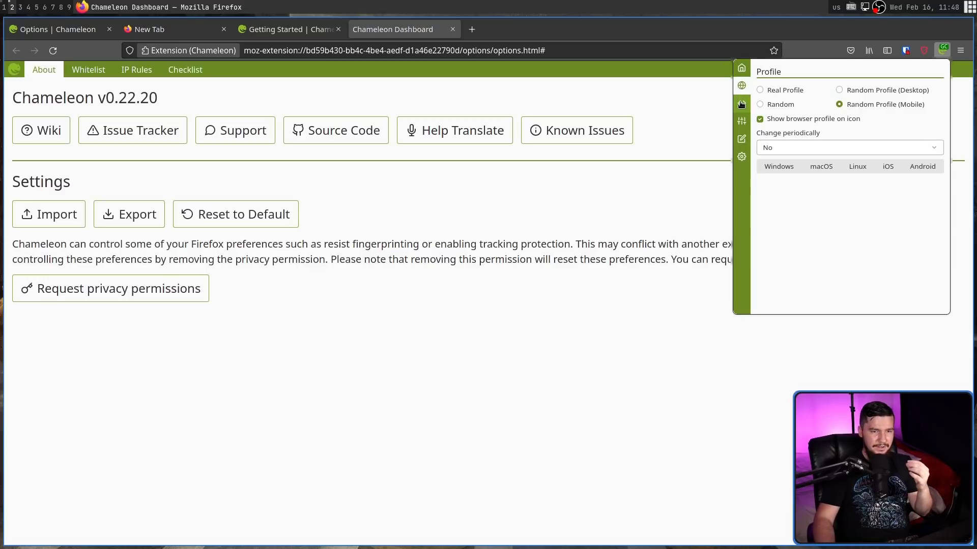
left_click(741, 104)
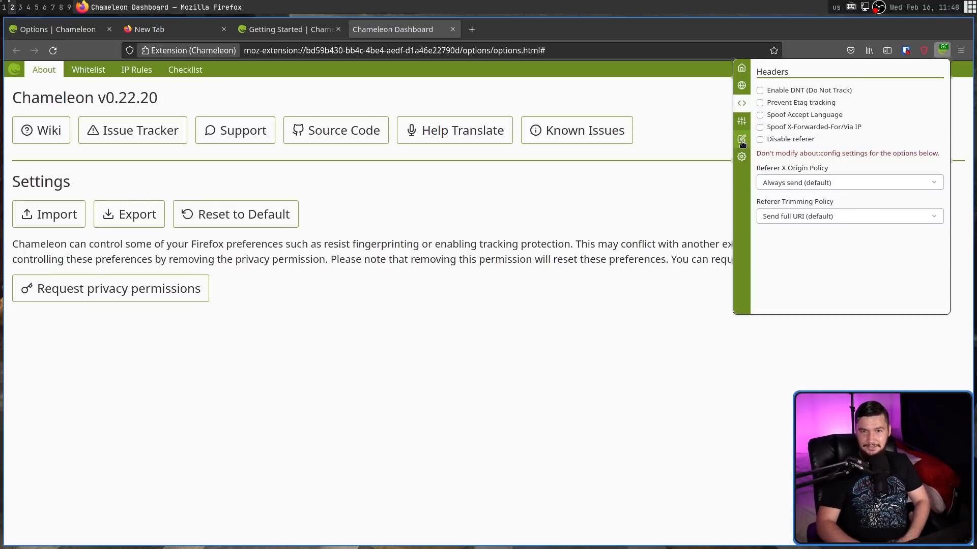
Dismiss the Chameleon popup with Escape to reveal the Dashboard About page
key("Escape")
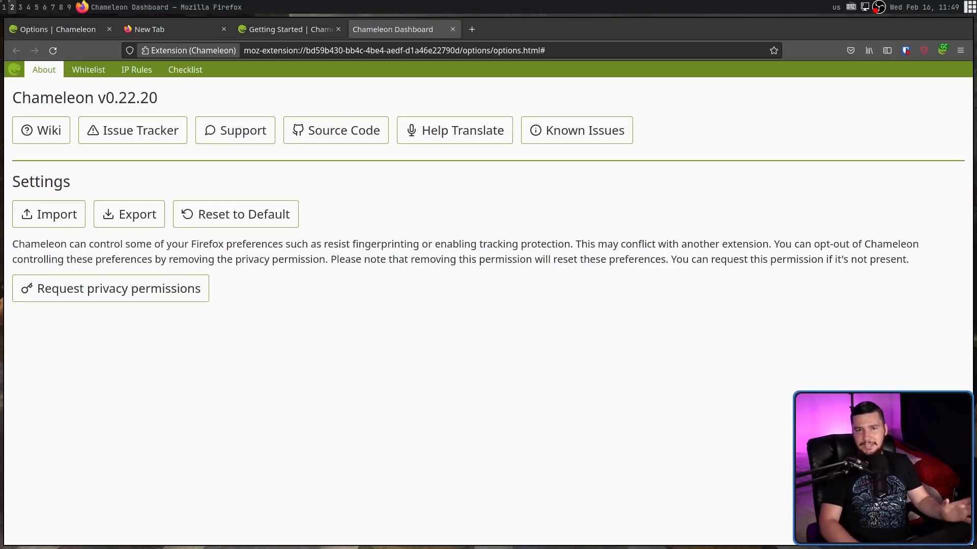